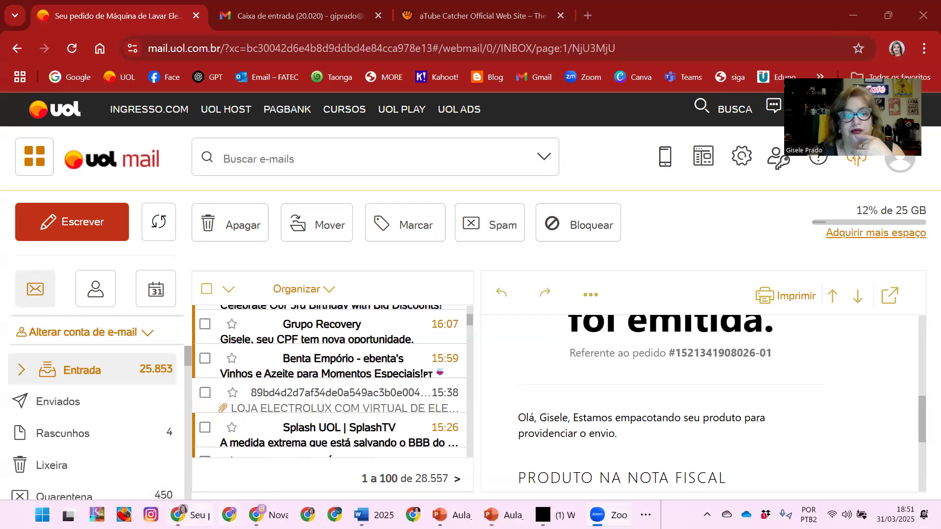
- Close the UOL mail, aTube Catcher and Gmail pages so the browser window closes
{"action": "left_click", "coordinate": [195, 17]}
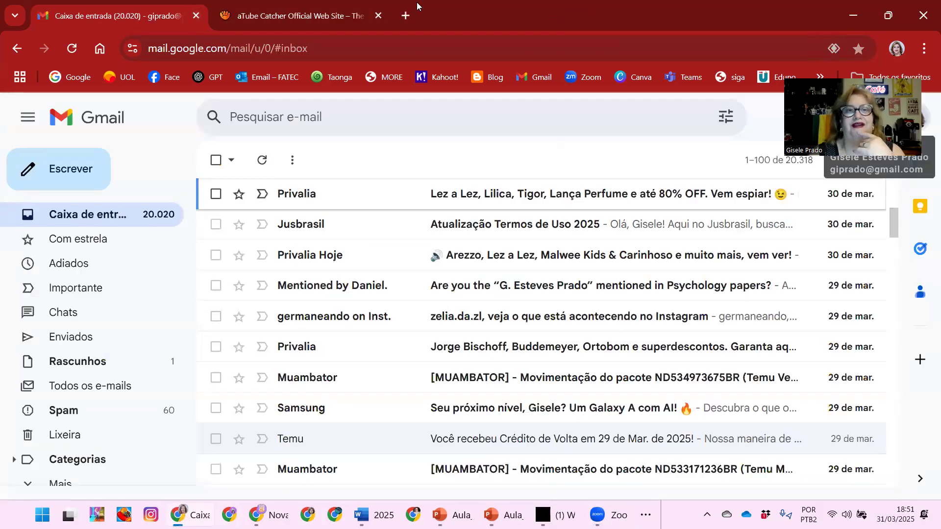
{"action": "left_click", "coordinate": [377, 16]}
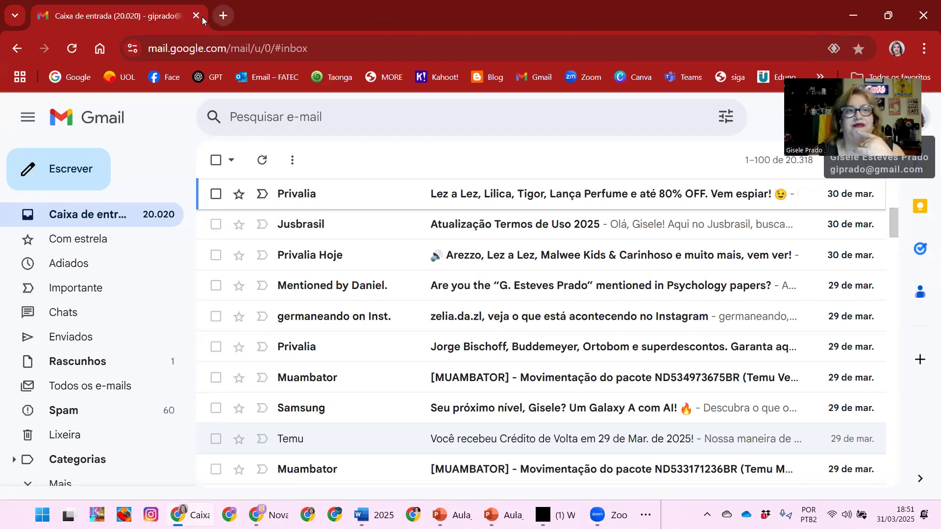
{"action": "left_click", "coordinate": [196, 17]}
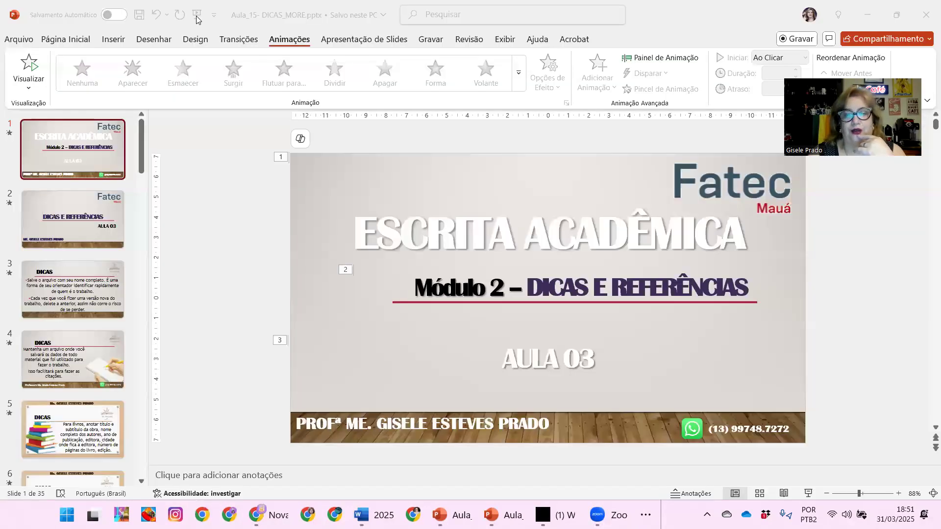
- Reopen Chrome with the teacher's personal profile and load the Google home page
{"action": "left_click", "coordinate": [203, 515]}
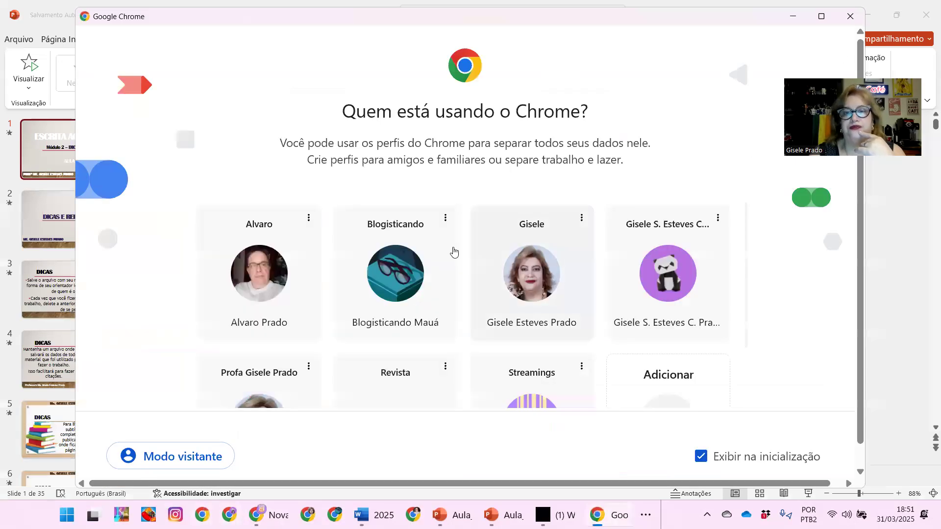
{"action": "left_click", "coordinate": [509, 279]}
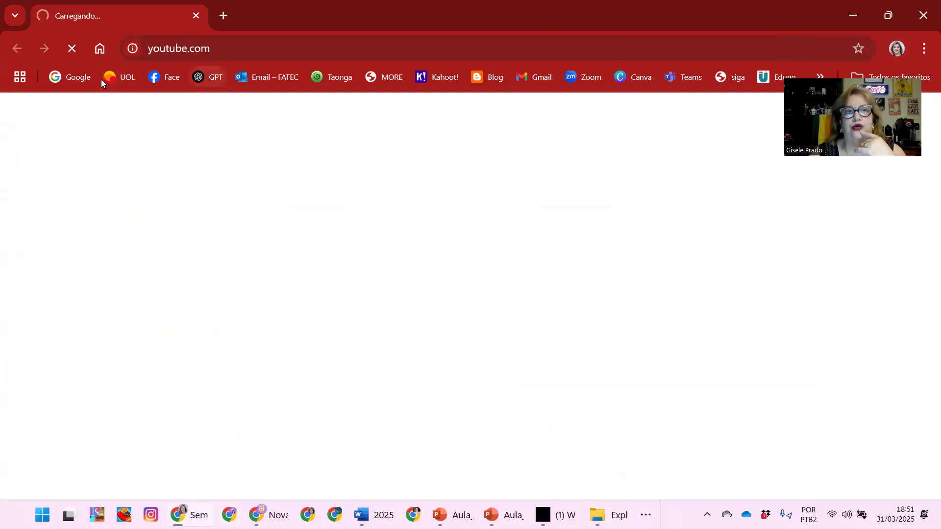
{"action": "left_click", "coordinate": [78, 77]}
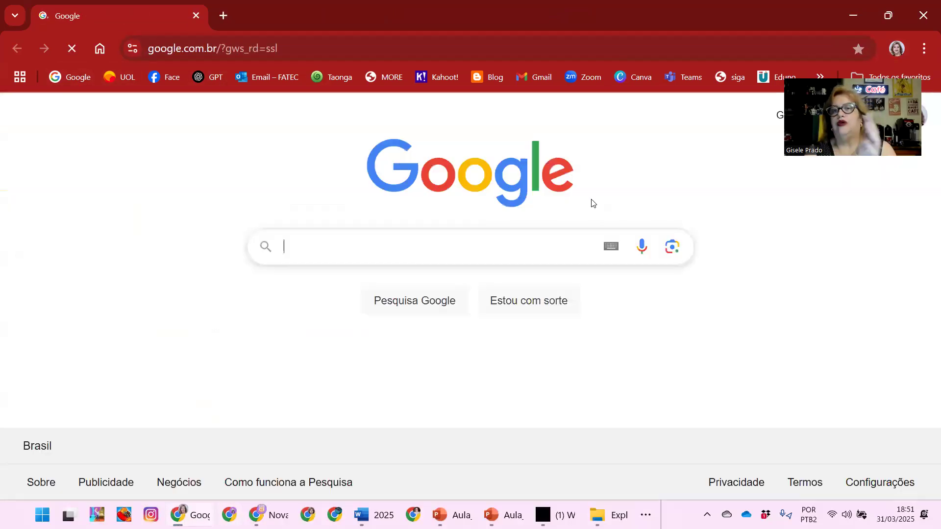
- Search Google for "more" and open the MORE site at more.ufsc.br
{"action": "type", "text": "m"}
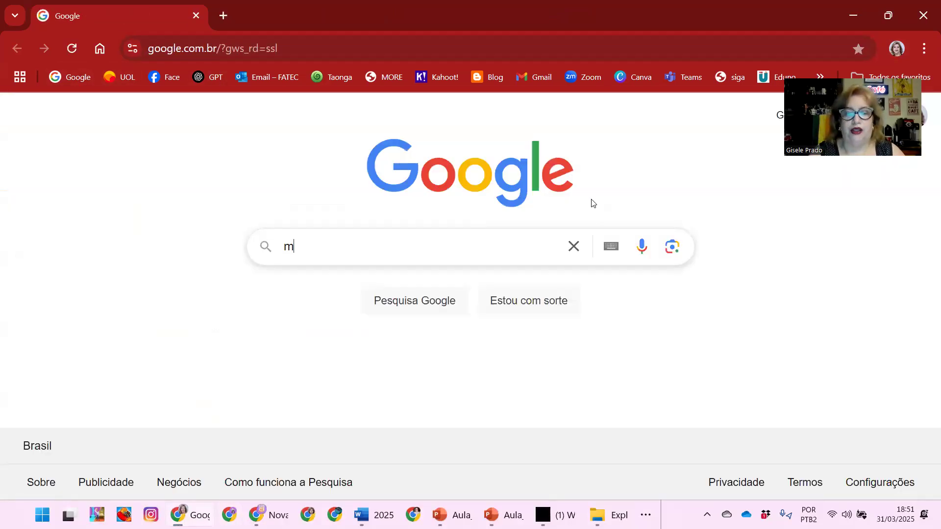
{"action": "type", "text": "ore"}
{"action": "key", "text": "Return"}
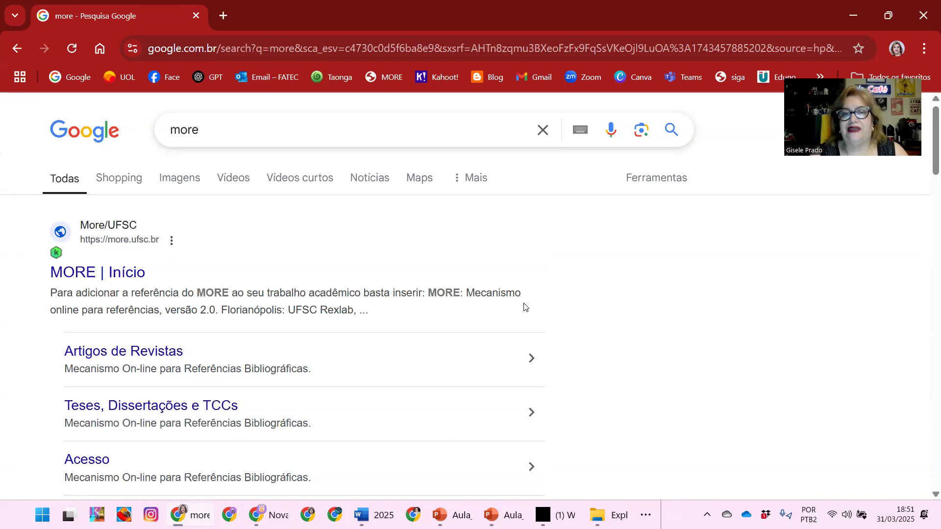
{"action": "left_click", "coordinate": [93, 273]}
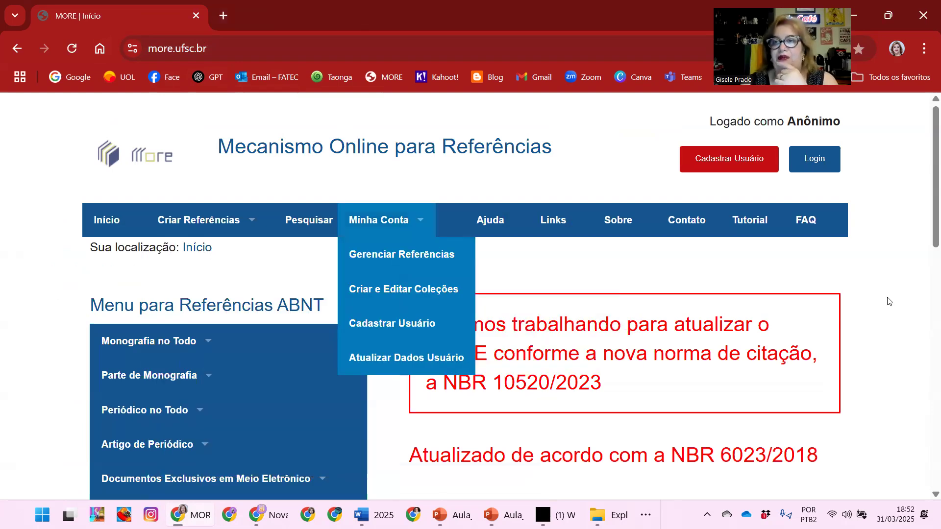
- Open the new-user registration form, view its required fields and the Grau de Instrução options, and cancel the registration
{"action": "left_click", "coordinate": [745, 158]}
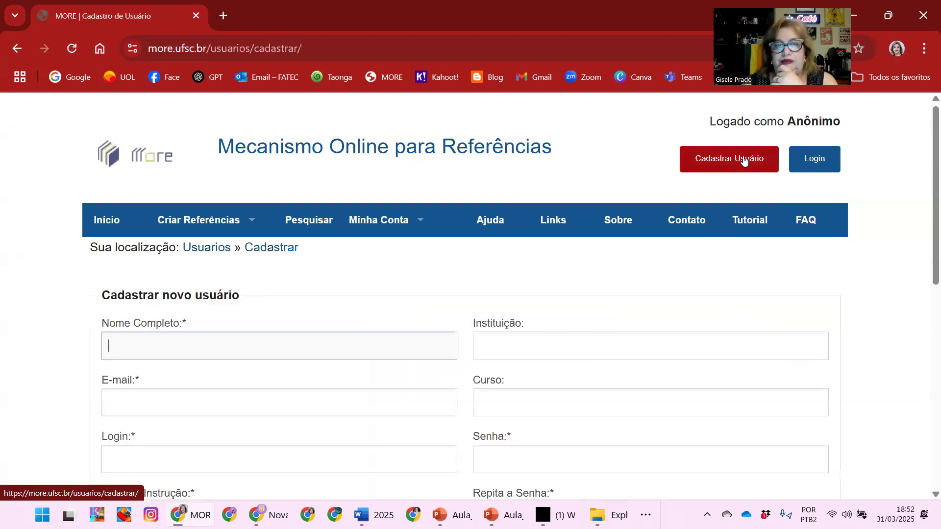
{"action": "scroll", "coordinate": [649, 216], "scroll_direction": "down", "scroll_amount": 2}
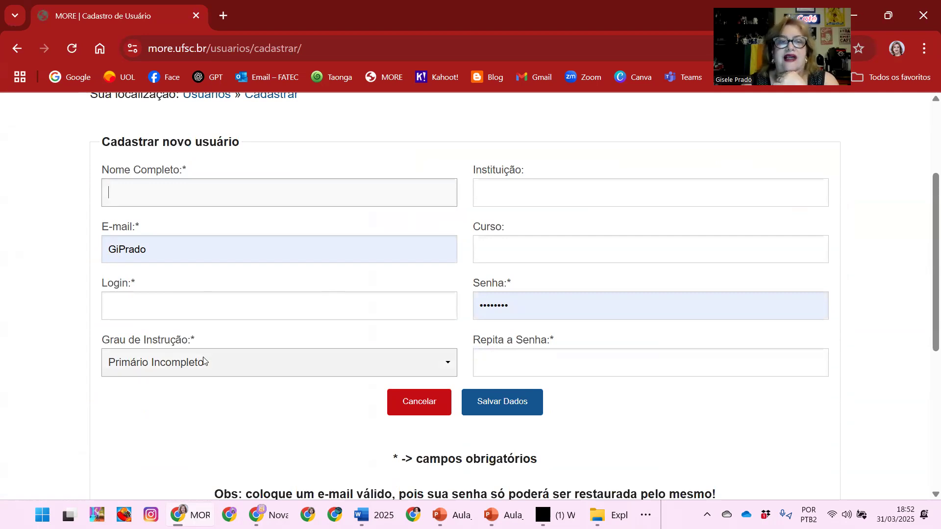
{"action": "left_click", "coordinate": [452, 363]}
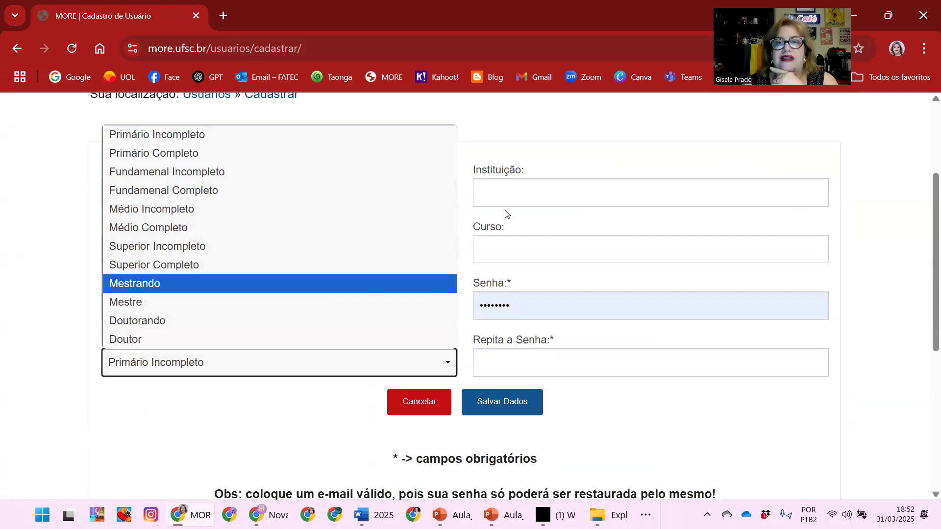
{"action": "left_click", "coordinate": [510, 194]}
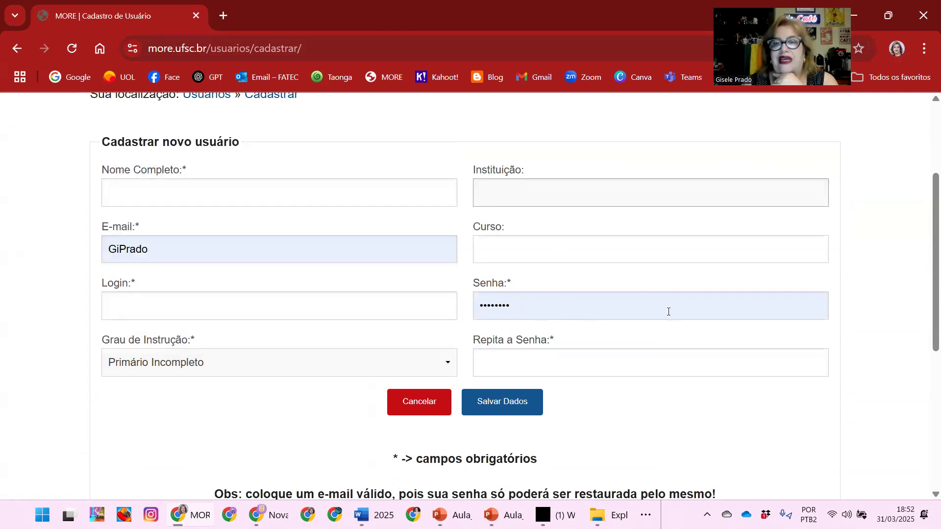
{"action": "left_click", "coordinate": [413, 409]}
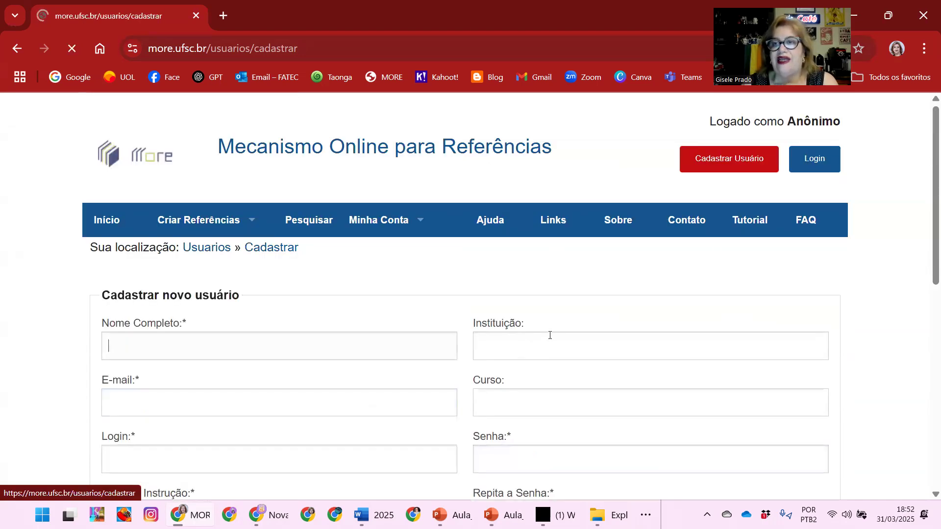
- Log in to MORE with the saved username and password
{"action": "left_click", "coordinate": [817, 164]}
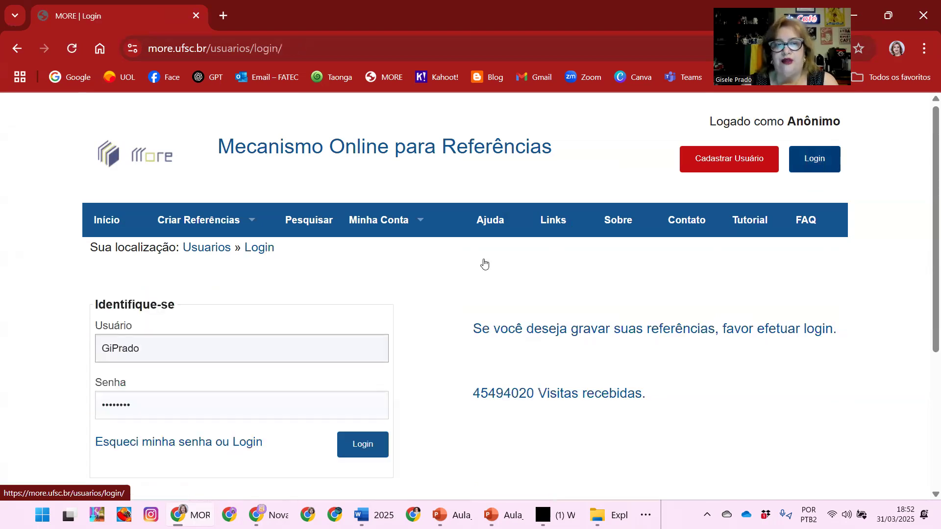
{"action": "left_click", "coordinate": [358, 441]}
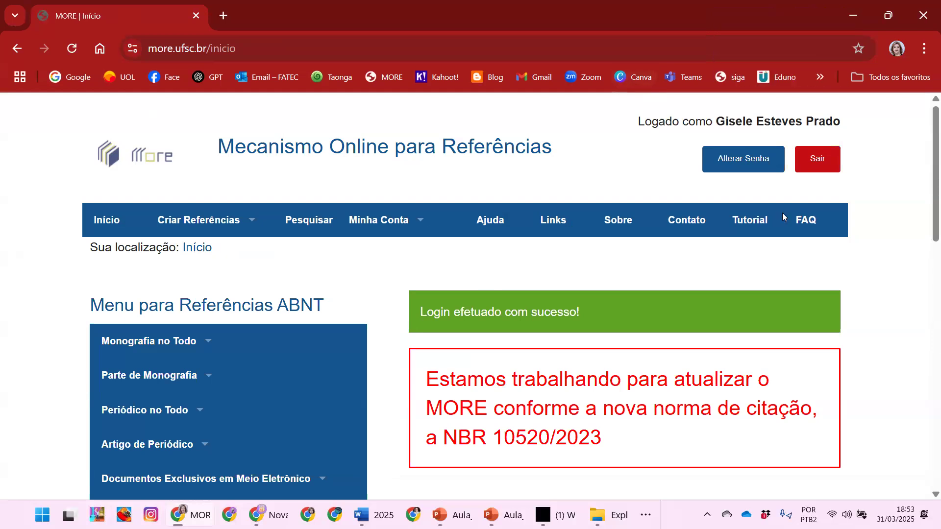
- Look over the MORE home page, including its main navigation and the list of ABNT reference types
{"action": "scroll", "coordinate": [553, 220], "scroll_direction": "down", "scroll_amount": 4}
{"action": "scroll", "coordinate": [552, 220], "scroll_direction": "up", "scroll_amount": 3}
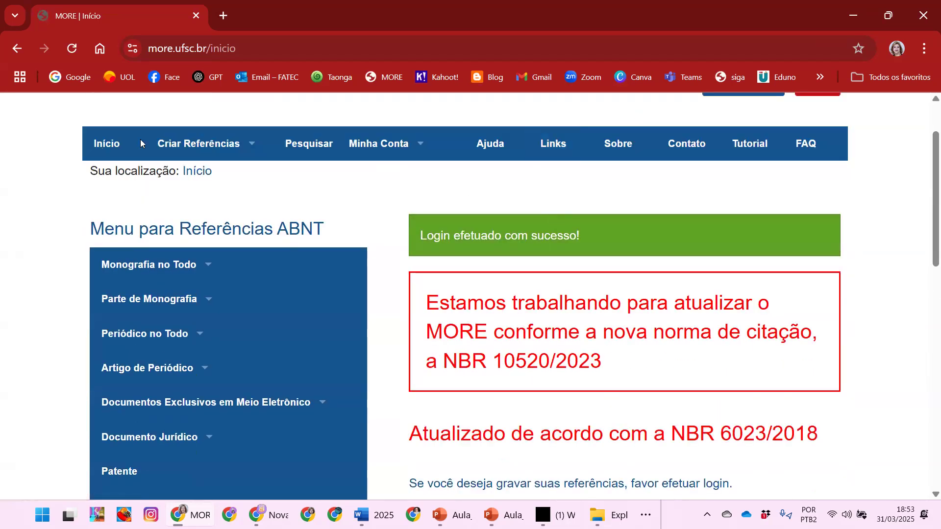
{"action": "mouse_move", "coordinate": [428, 139]}
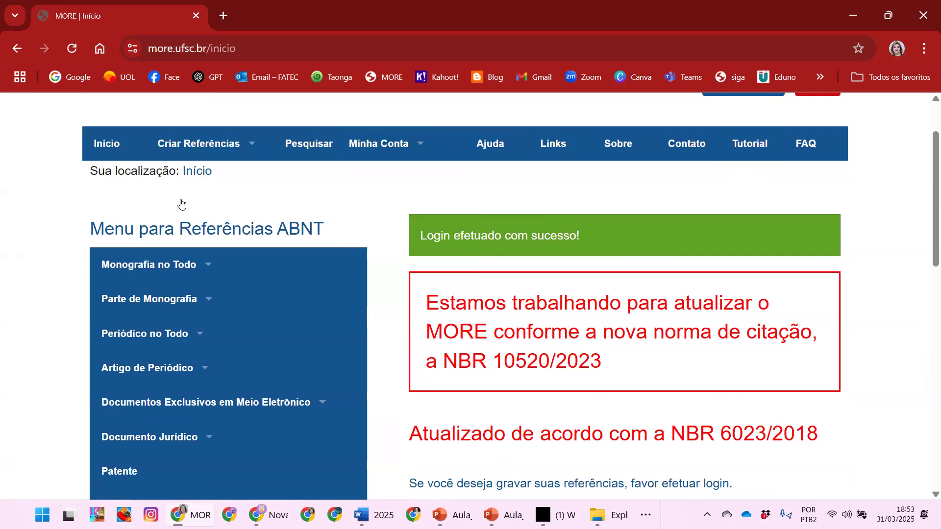
{"action": "scroll", "coordinate": [138, 294], "scroll_direction": "down", "scroll_amount": 1}
{"action": "scroll", "coordinate": [116, 257], "scroll_direction": "up", "scroll_amount": 2}
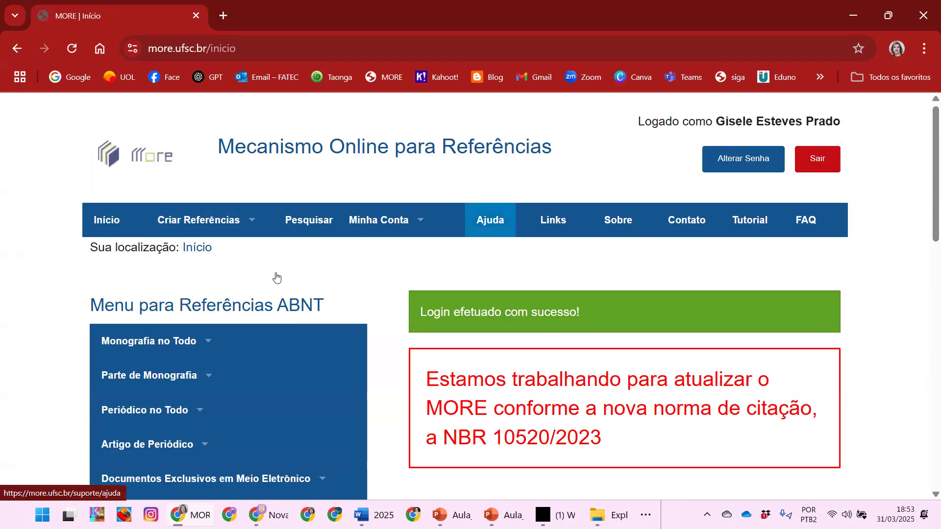
{"action": "scroll", "coordinate": [259, 337], "scroll_direction": "down", "scroll_amount": 1}
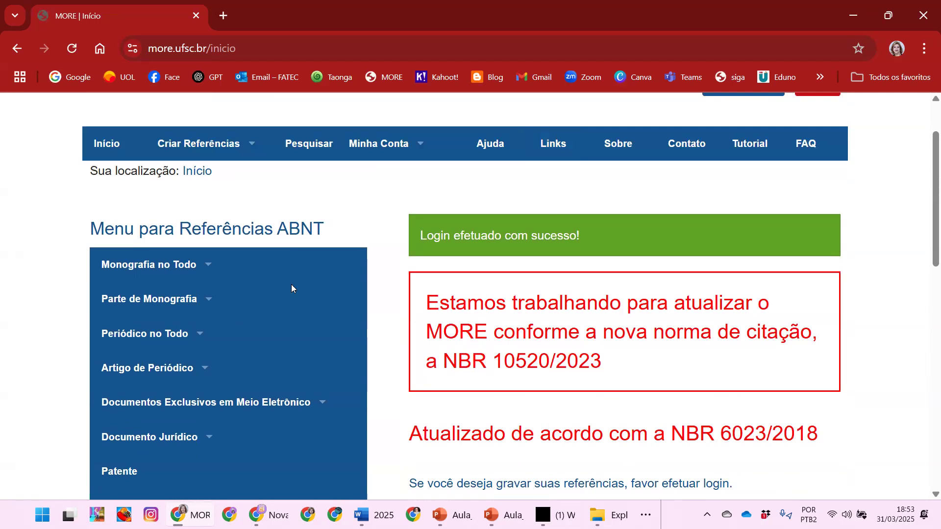
- Switch to the Aula_15- DICAS_MORE.pptx presentation in PowerPoint
{"action": "mouse_move", "coordinate": [452, 512]}
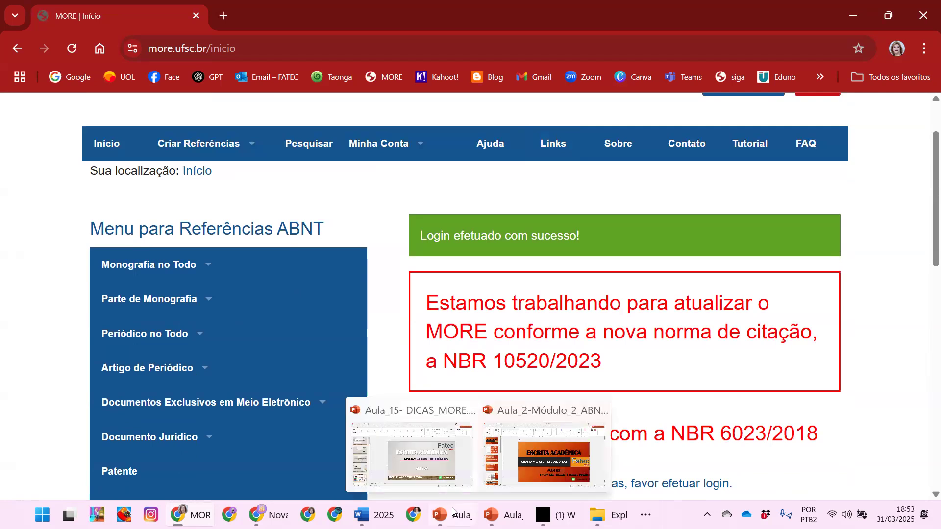
{"action": "left_click", "coordinate": [412, 453]}
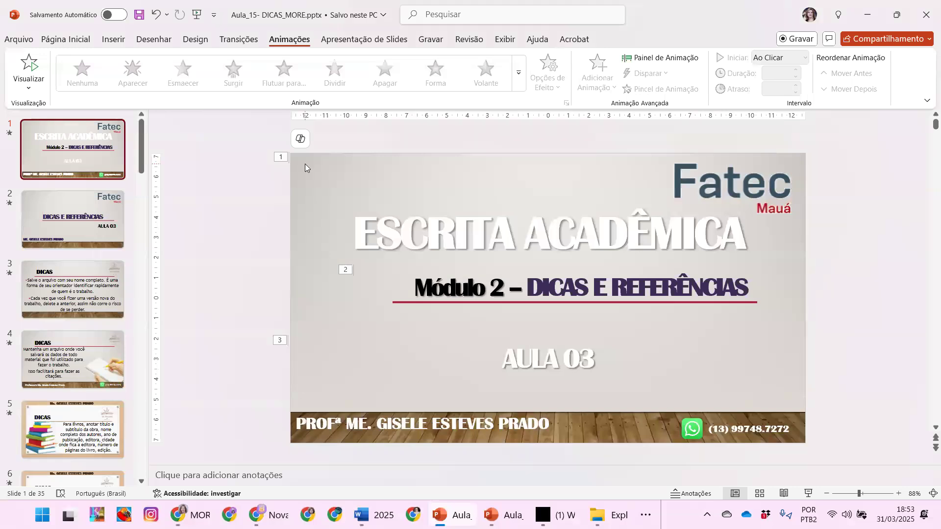
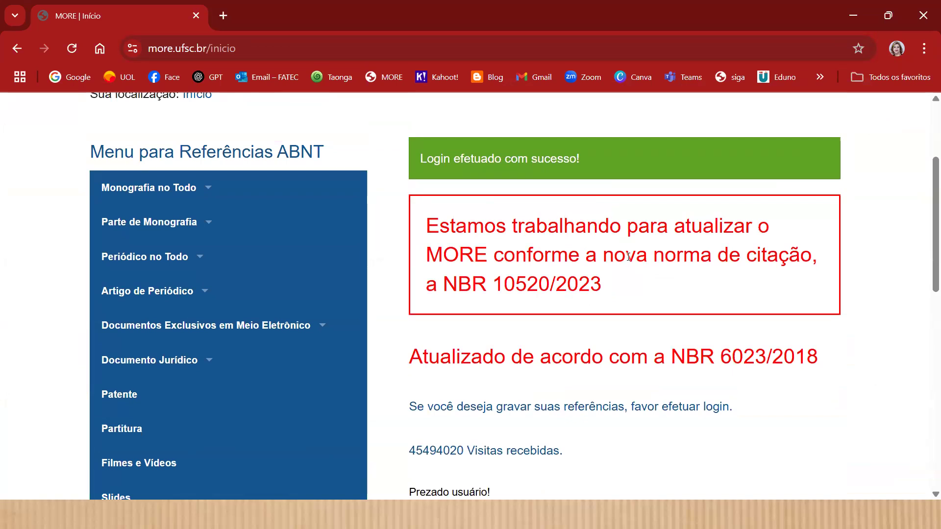
- Examine the MORE home page and the document types offered under Criar Referências, such as monographs and periodicals
{"action": "scroll", "coordinate": [628, 256], "scroll_direction": "up", "scroll_amount": 3}
{"action": "scroll", "coordinate": [628, 255], "scroll_direction": "down", "scroll_amount": 2}
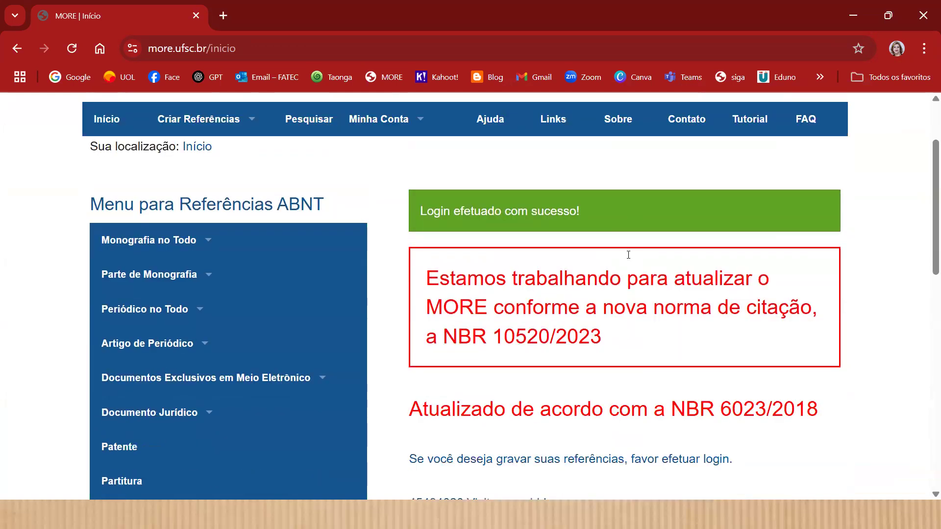
{"action": "scroll", "coordinate": [628, 254], "scroll_direction": "down", "scroll_amount": 1}
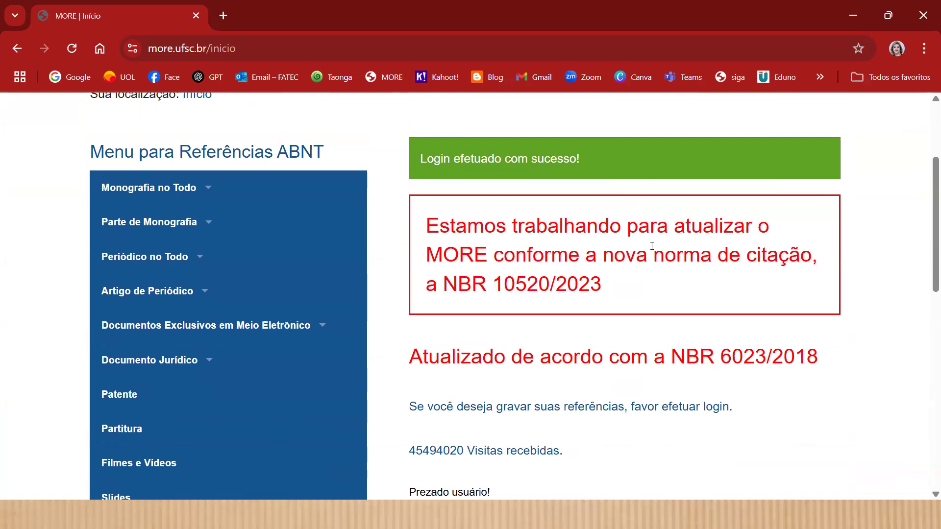
{"action": "scroll", "coordinate": [573, 245], "scroll_direction": "up", "scroll_amount": 2}
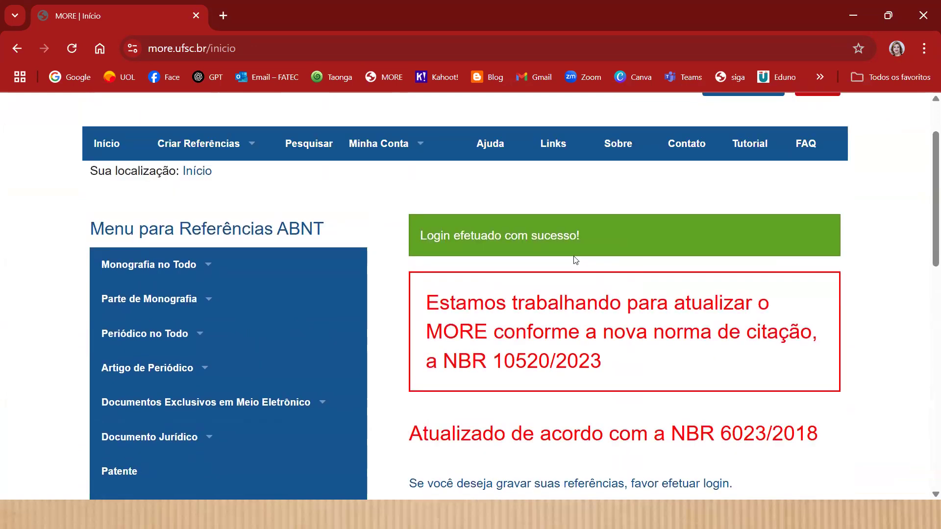
{"action": "scroll", "coordinate": [574, 245], "scroll_direction": "up", "scroll_amount": 2}
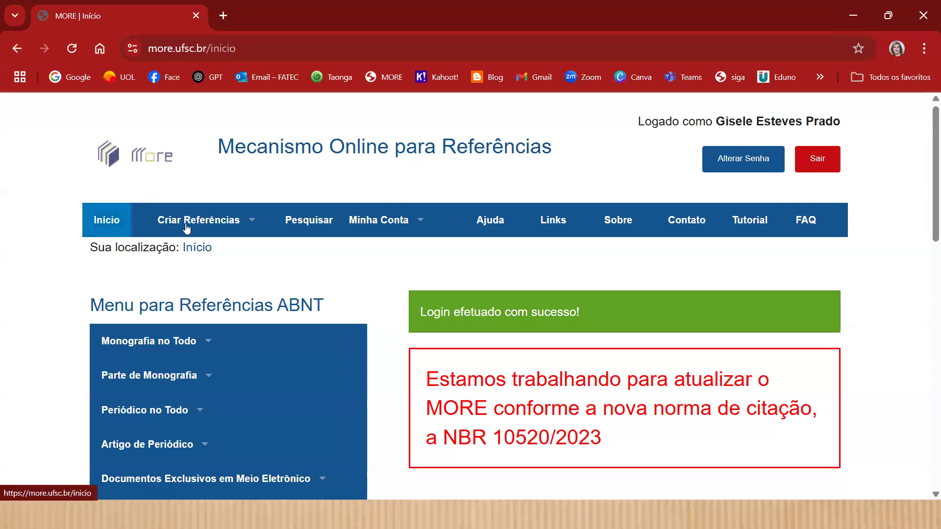
{"action": "mouse_move", "coordinate": [186, 226]}
{"action": "scroll", "coordinate": [186, 227], "scroll_direction": "down", "scroll_amount": 1}
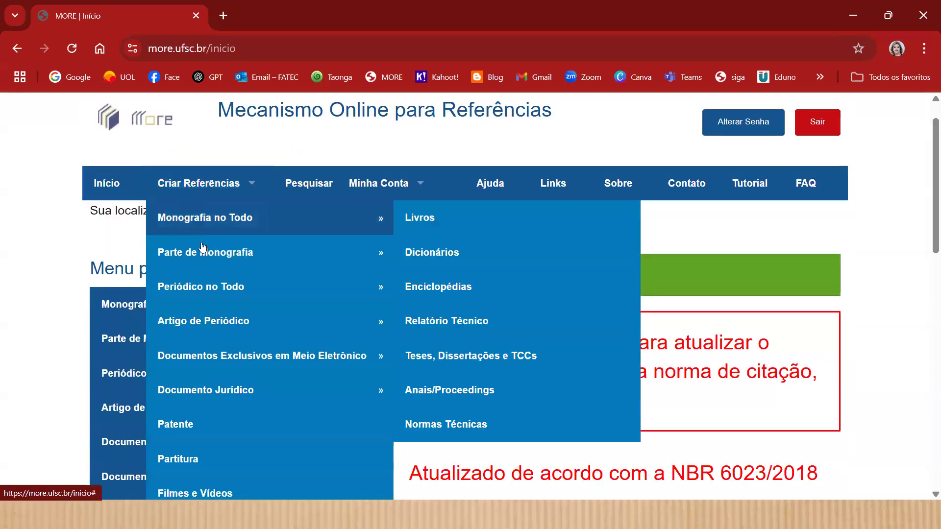
{"action": "scroll", "coordinate": [203, 249], "scroll_direction": "down", "scroll_amount": 1}
{"action": "mouse_move", "coordinate": [215, 324]}
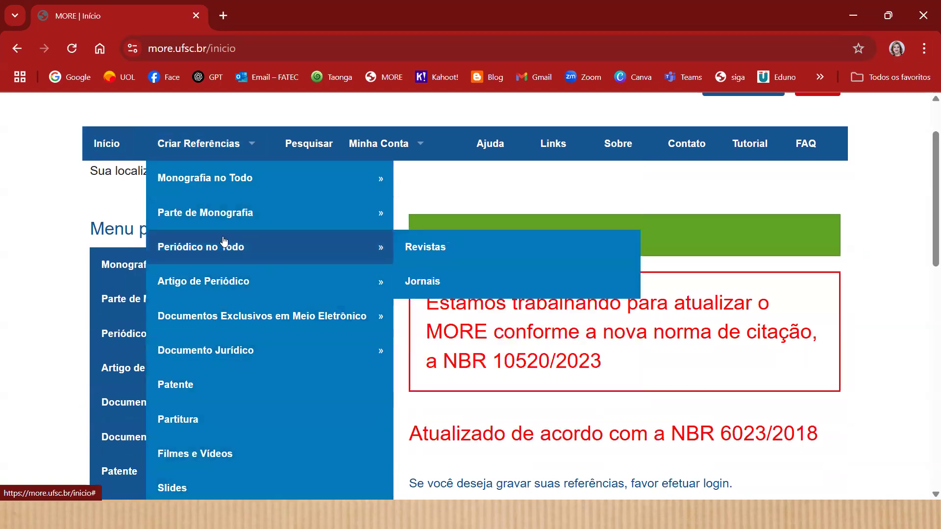
- Open Gerenciar Referências for the logged-in account and look through the first page of saved references
{"action": "mouse_move", "coordinate": [383, 146]}
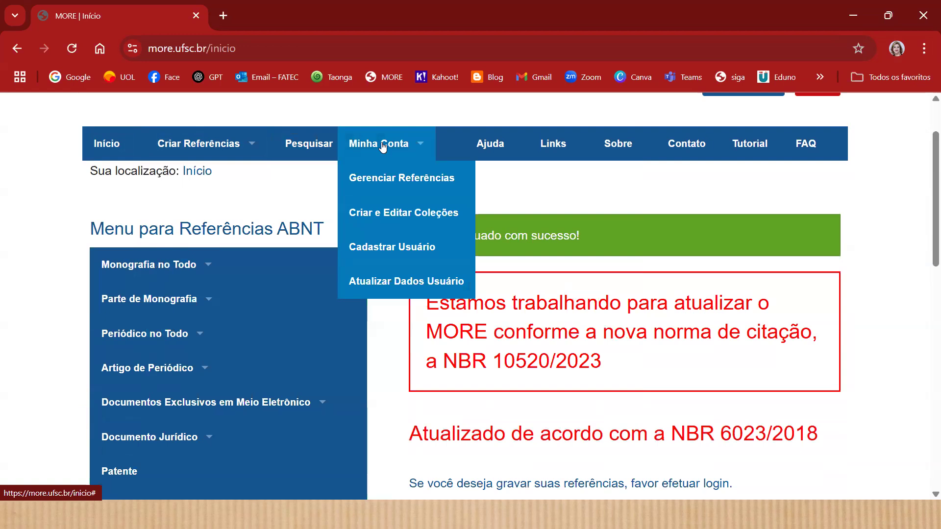
{"action": "left_click", "coordinate": [382, 180]}
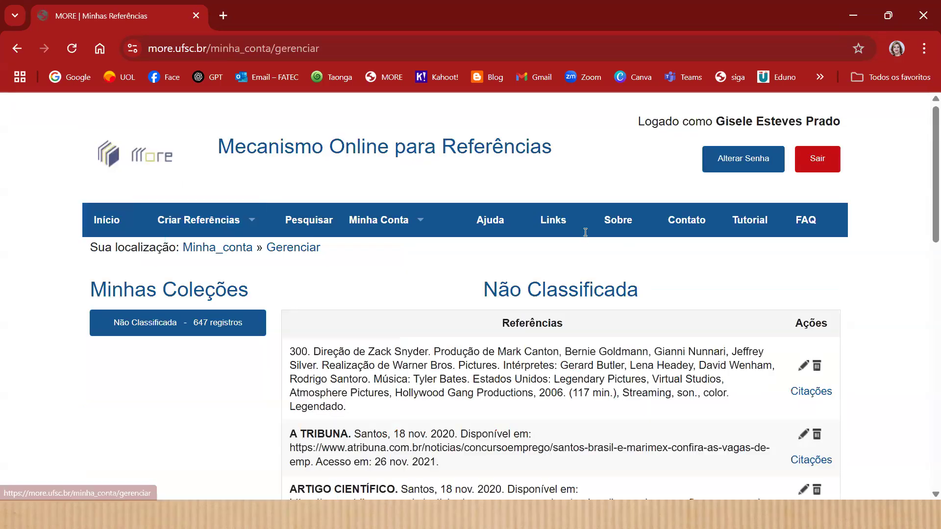
{"action": "scroll", "coordinate": [585, 233], "scroll_direction": "down", "scroll_amount": 10}
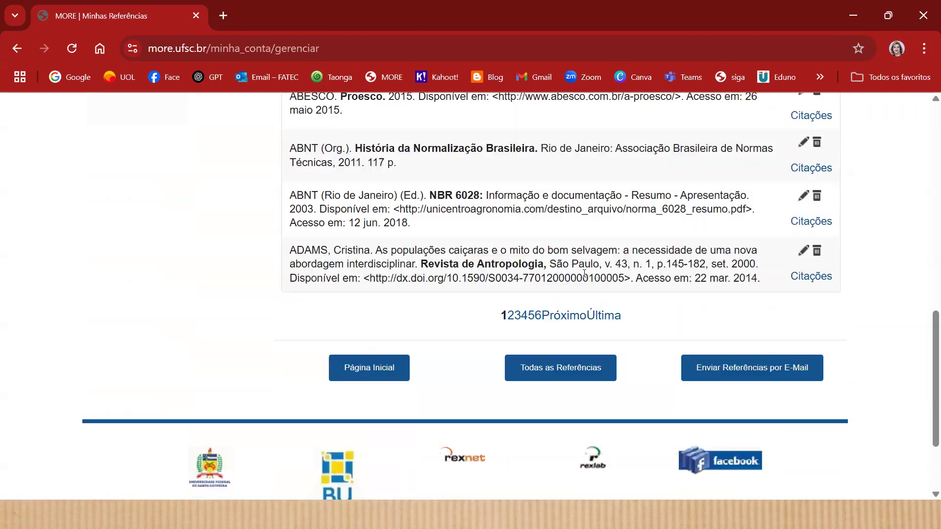
- Display all saved references in a single list and look through the alphabetical entries
{"action": "left_click", "coordinate": [580, 382]}
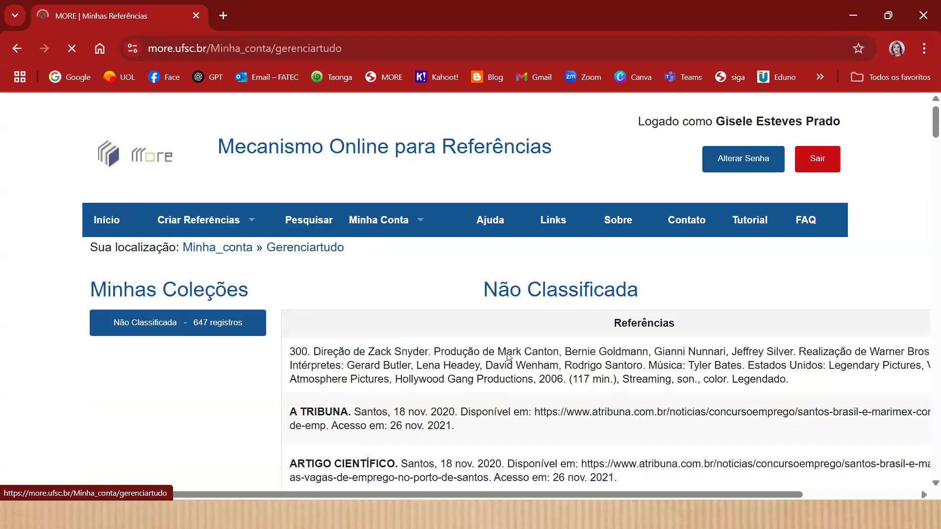
{"action": "scroll", "coordinate": [522, 294], "scroll_direction": "down", "scroll_amount": 20}
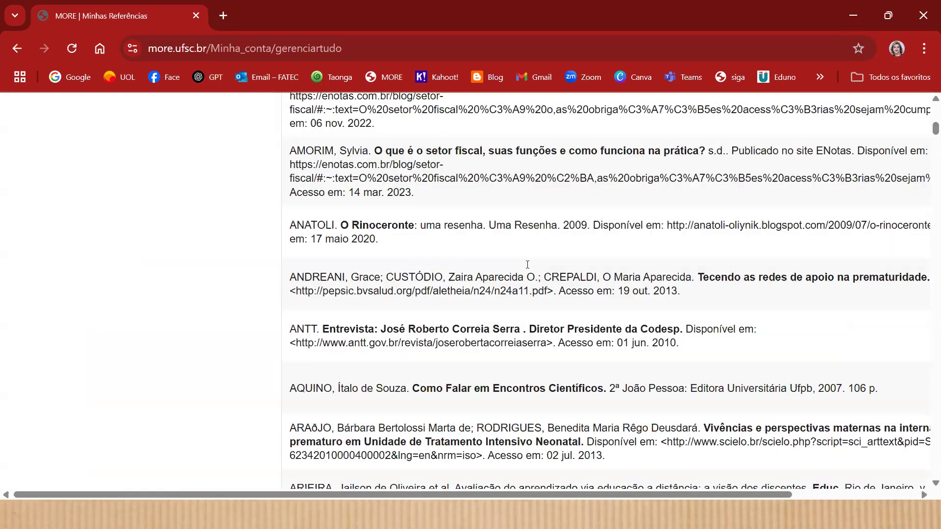
{"action": "scroll", "coordinate": [527, 264], "scroll_direction": "down", "scroll_amount": 10}
{"action": "scroll", "coordinate": [527, 265], "scroll_direction": "down", "scroll_amount": 5}
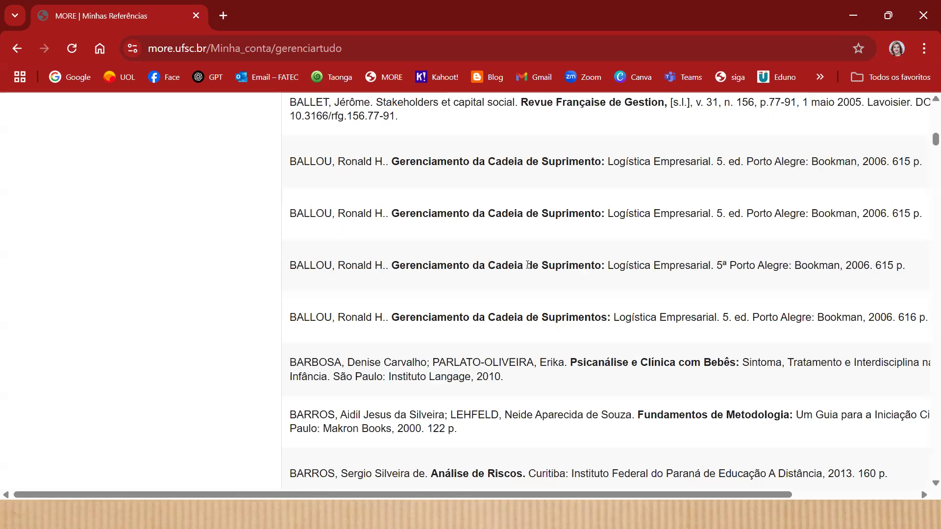
- Examine the saved references by authors starting with B, and return to the start of the Não Classificada list
{"action": "scroll", "coordinate": [528, 265], "scroll_direction": "down", "scroll_amount": 1}
{"action": "scroll", "coordinate": [529, 268], "scroll_direction": "up", "scroll_amount": 2}
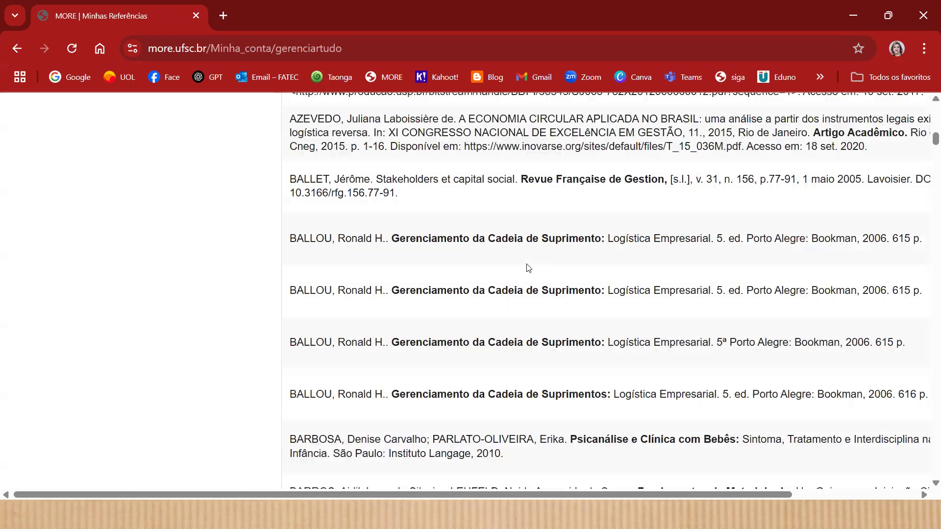
{"action": "scroll", "coordinate": [528, 268], "scroll_direction": "down", "scroll_amount": 4}
{"action": "scroll", "coordinate": [528, 267], "scroll_direction": "down", "scroll_amount": 2}
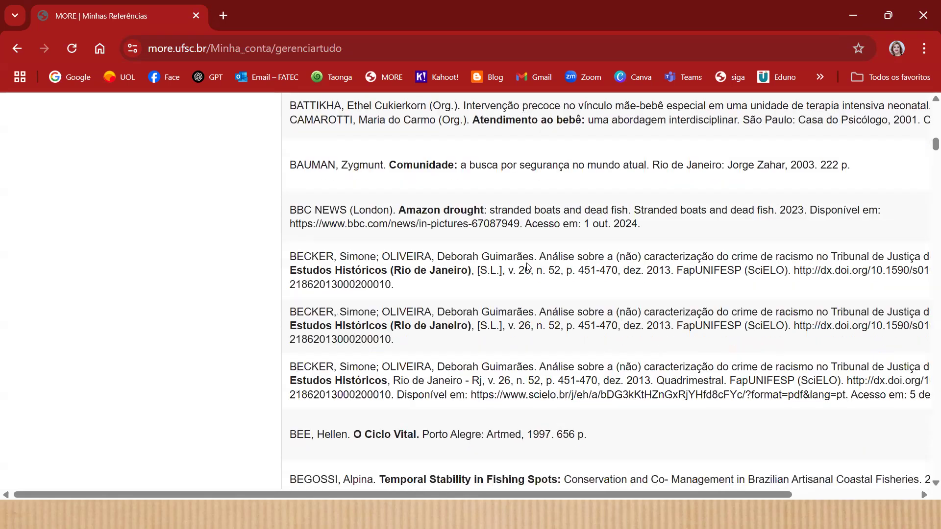
{"action": "scroll", "coordinate": [528, 267], "scroll_direction": "down", "scroll_amount": 4}
{"action": "scroll", "coordinate": [525, 264], "scroll_direction": "up", "scroll_amount": 7}
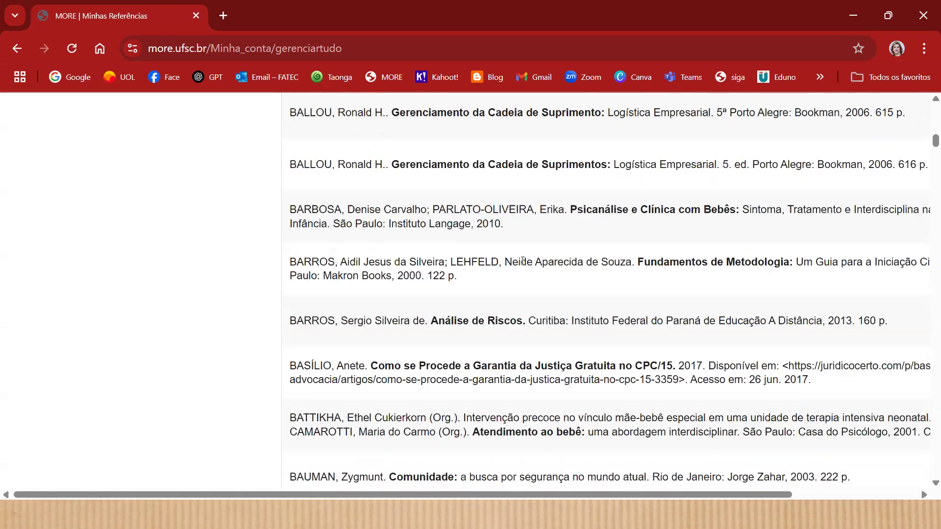
{"action": "scroll", "coordinate": [522, 263], "scroll_direction": "up", "scroll_amount": 10}
{"action": "scroll", "coordinate": [518, 261], "scroll_direction": "up", "scroll_amount": 5}
{"action": "scroll", "coordinate": [516, 260], "scroll_direction": "up", "scroll_amount": 5}
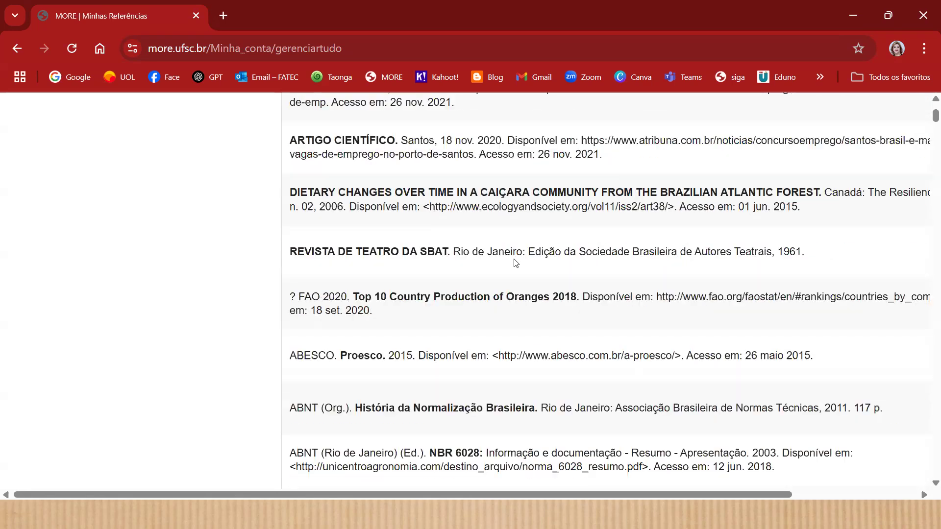
{"action": "scroll", "coordinate": [514, 274], "scroll_direction": "up", "scroll_amount": 5}
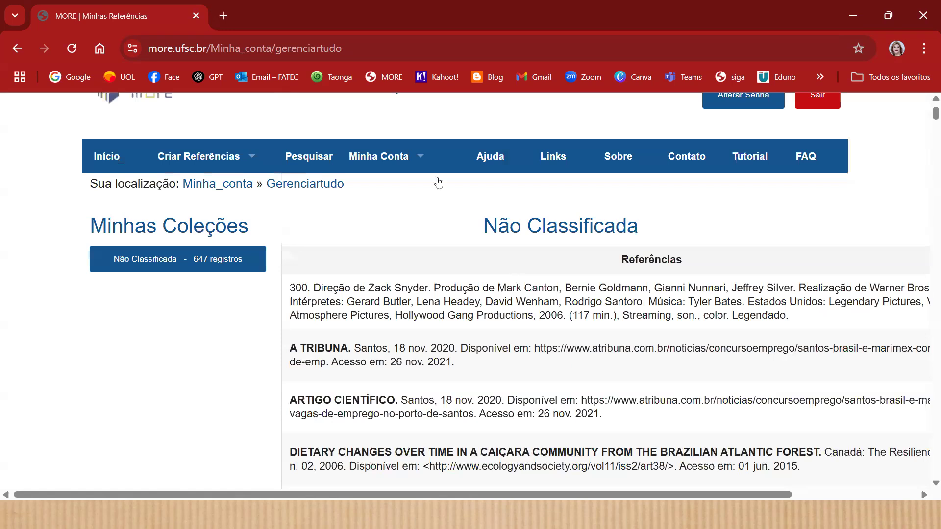
{"action": "scroll", "coordinate": [406, 177], "scroll_direction": "up", "scroll_amount": 1}
- Go back from the full reference list through the paged references to the MORE home page
{"action": "left_click", "coordinate": [18, 48]}
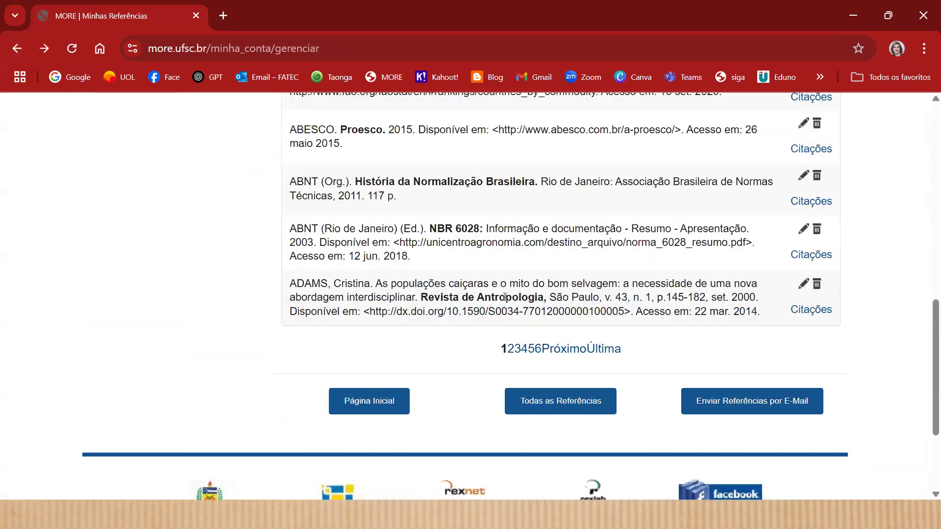
{"action": "left_click", "coordinate": [22, 51]}
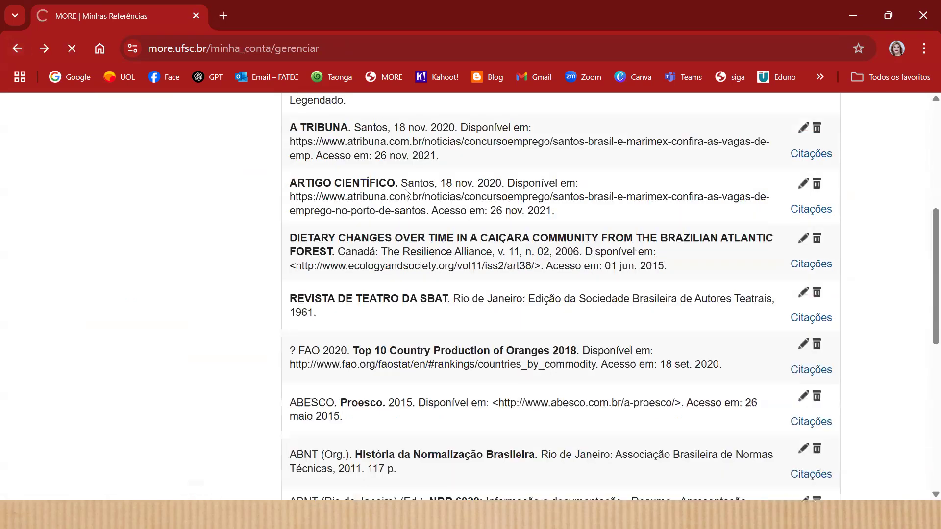
{"action": "left_click", "coordinate": [373, 143]}
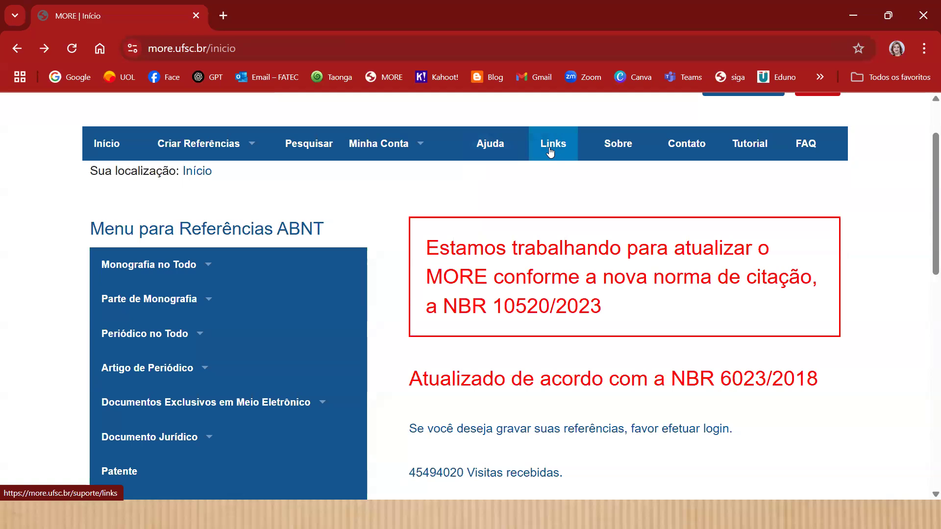
- Open the MORE Tutorial and examine its introductory explanations and list of topic links
{"action": "left_click", "coordinate": [740, 149]}
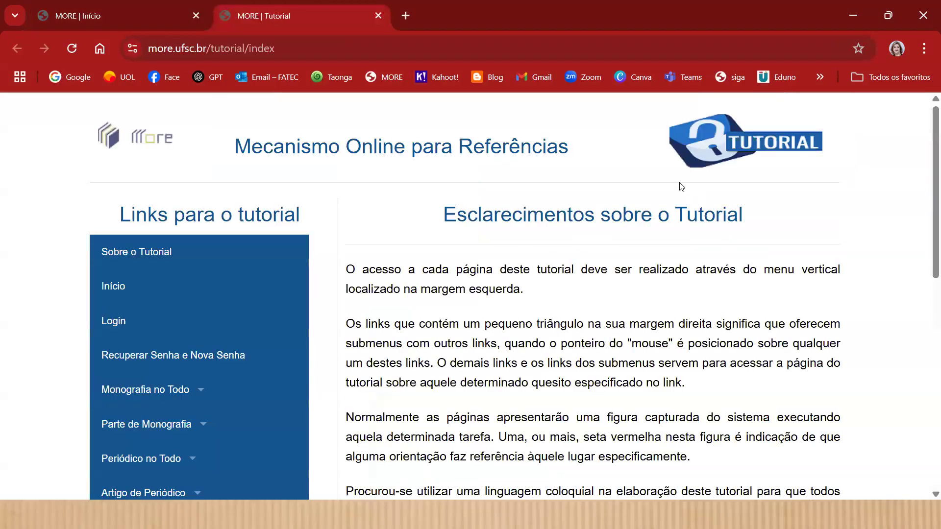
{"action": "scroll", "coordinate": [593, 185], "scroll_direction": "down", "scroll_amount": 5}
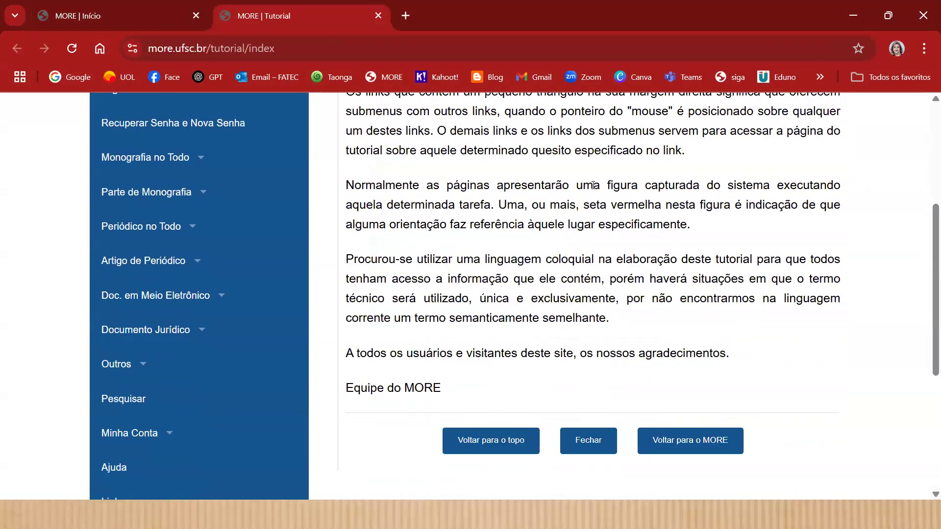
{"action": "scroll", "coordinate": [593, 186], "scroll_direction": "down", "scroll_amount": 5}
{"action": "scroll", "coordinate": [592, 184], "scroll_direction": "up", "scroll_amount": 3}
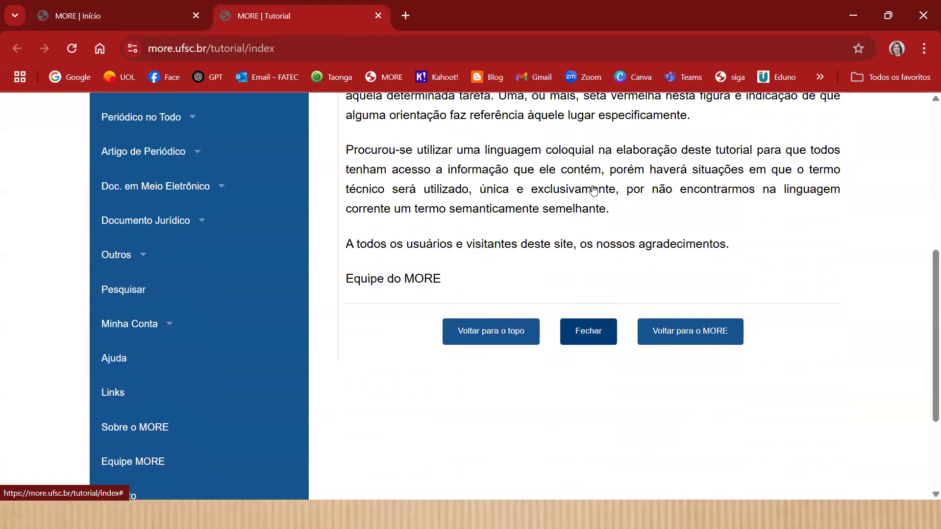
{"action": "scroll", "coordinate": [593, 189], "scroll_direction": "up", "scroll_amount": 7}
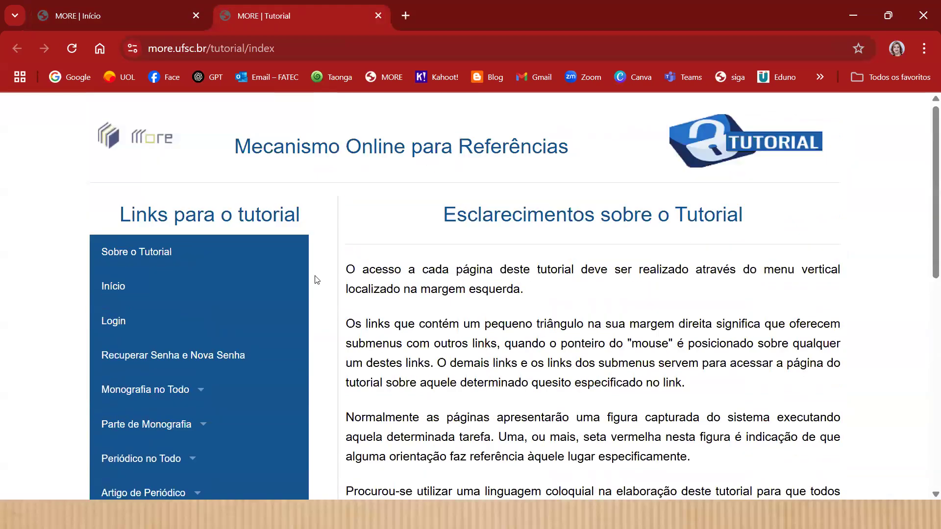
- Open the tutorial page for Livros under Monografia no Todo and examine the illustrated book reference form
{"action": "scroll", "coordinate": [169, 323], "scroll_direction": "down", "scroll_amount": 2}
{"action": "mouse_move", "coordinate": [173, 311]}
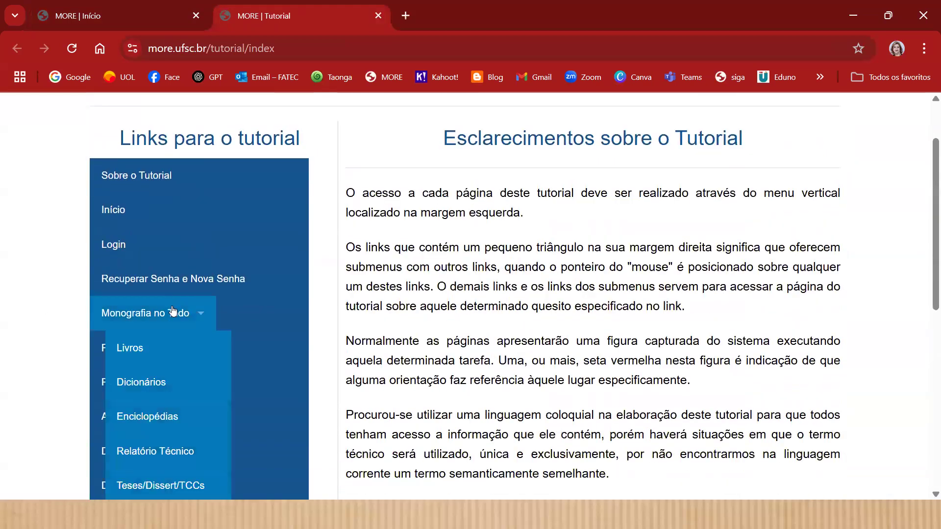
{"action": "left_click", "coordinate": [140, 351]}
{"action": "scroll", "coordinate": [738, 343], "scroll_direction": "down", "scroll_amount": 2}
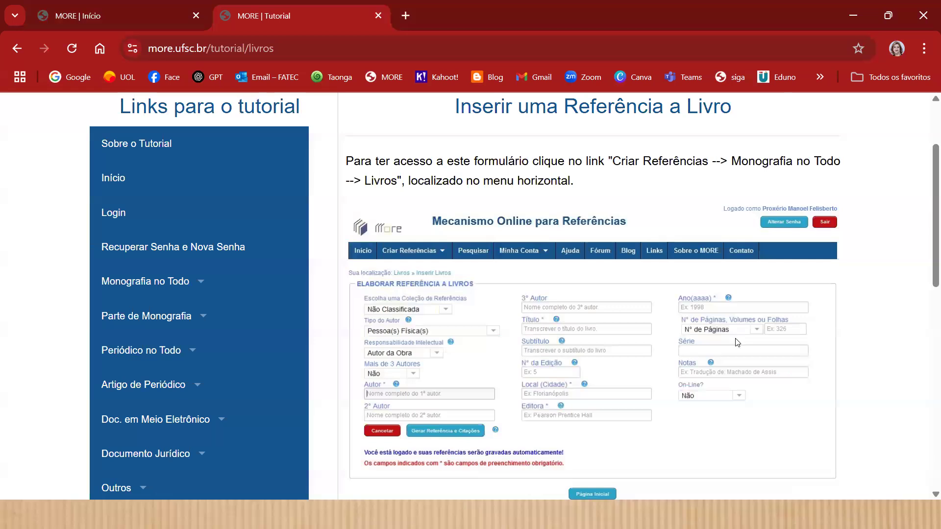
{"action": "scroll", "coordinate": [737, 343], "scroll_direction": "down", "scroll_amount": 1}
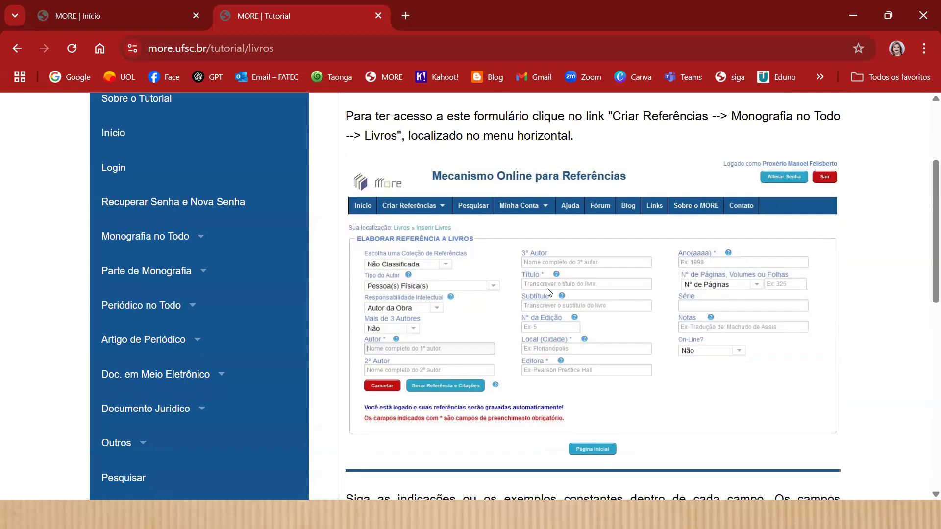
{"action": "scroll", "coordinate": [548, 292], "scroll_direction": "up", "scroll_amount": 3}
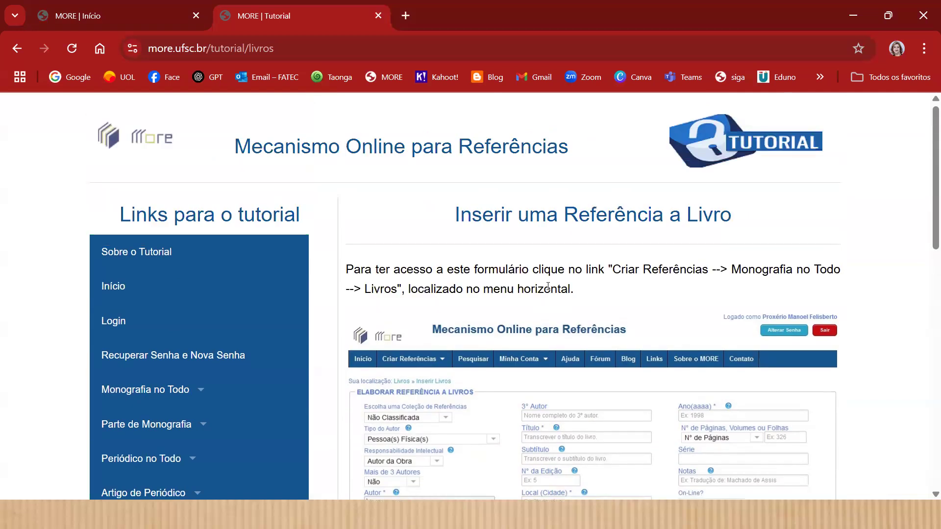
- Switch to the PowerPoint slide show and turn on the laser pointer
{"action": "key", "text": "alt+Tab"}
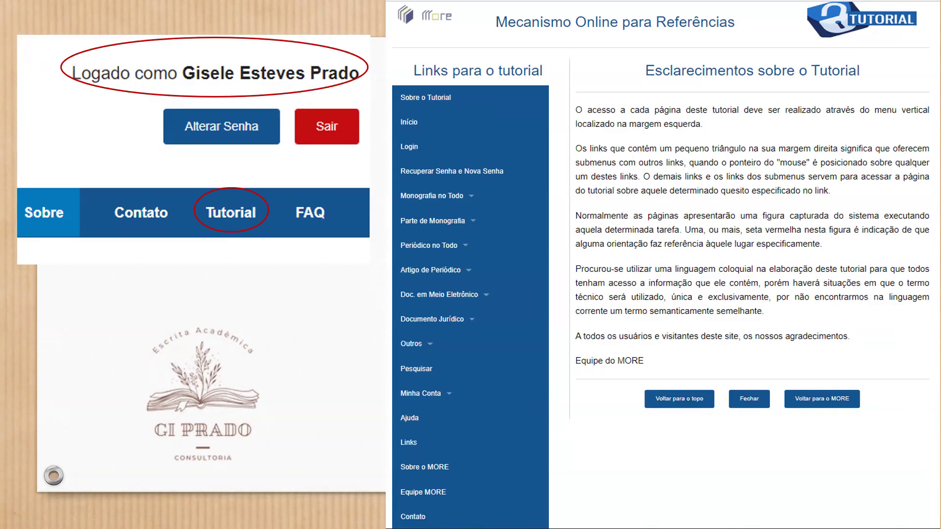
{"action": "right_click", "coordinate": [314, 289]}
{"action": "mouse_move", "coordinate": [393, 345]}
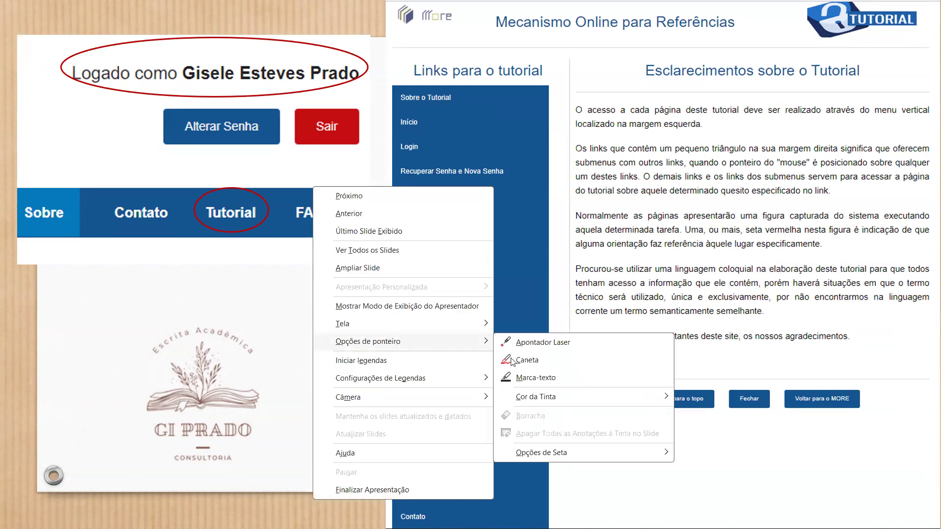
{"action": "left_click", "coordinate": [537, 342]}
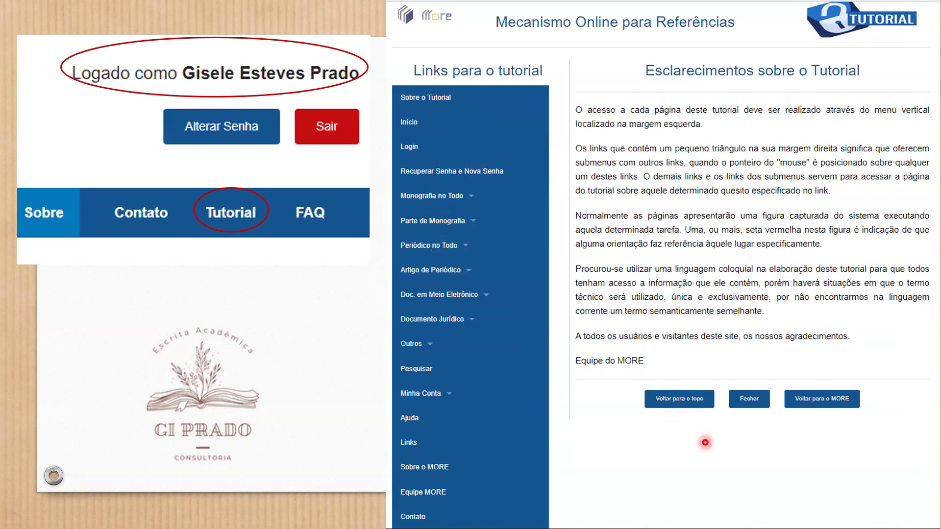
- Advance the slide show through the MORE home page and ABNT reference menu slides to the Elaborar Referência a Livros form slide
{"action": "key", "text": "Right"}
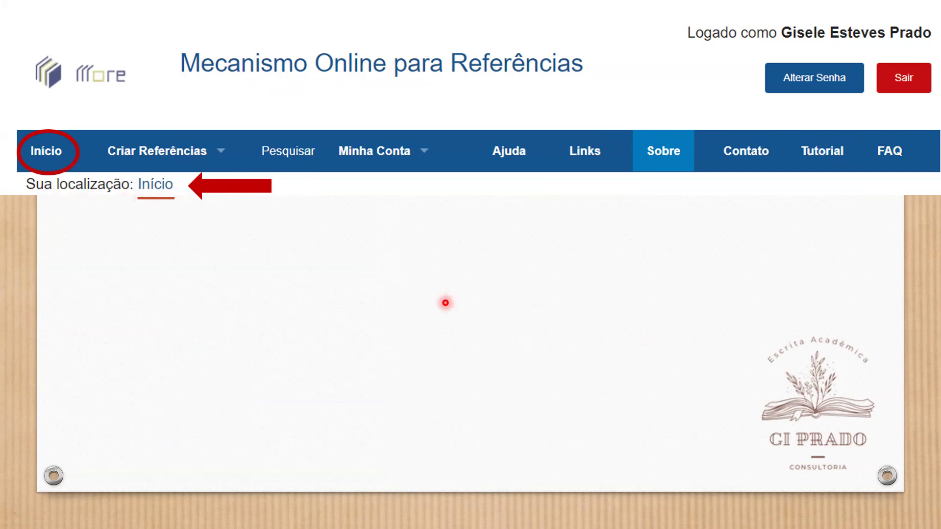
{"action": "key", "text": "Right"}
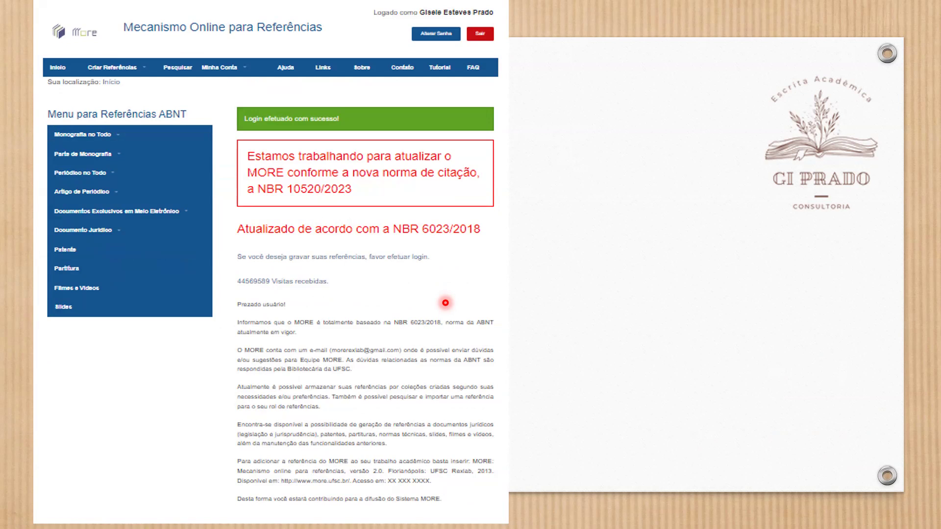
{"action": "key", "text": "Right"}
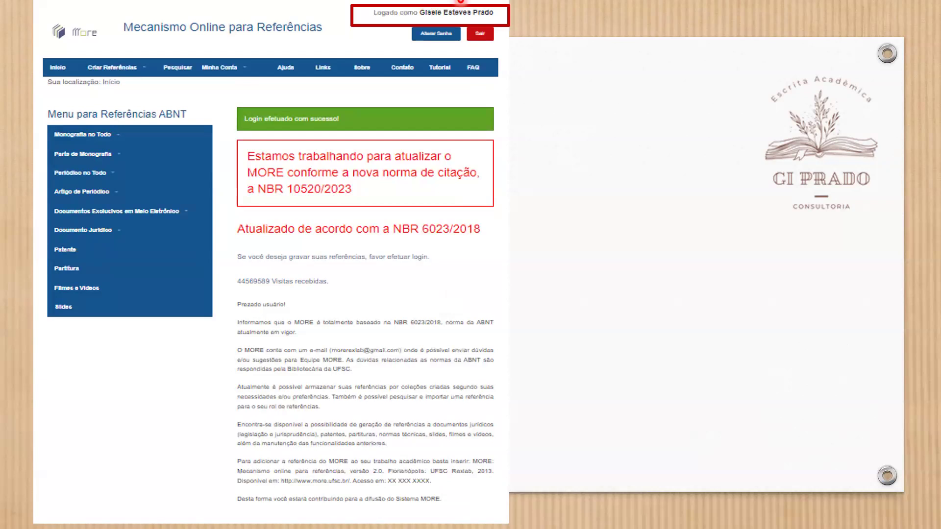
{"action": "left_click", "coordinate": [498, 201]}
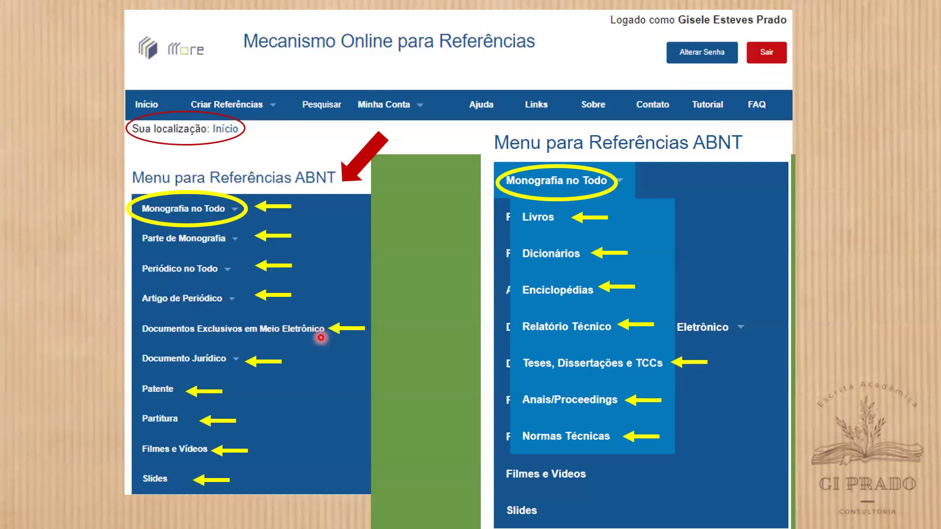
{"action": "key", "text": "Right"}
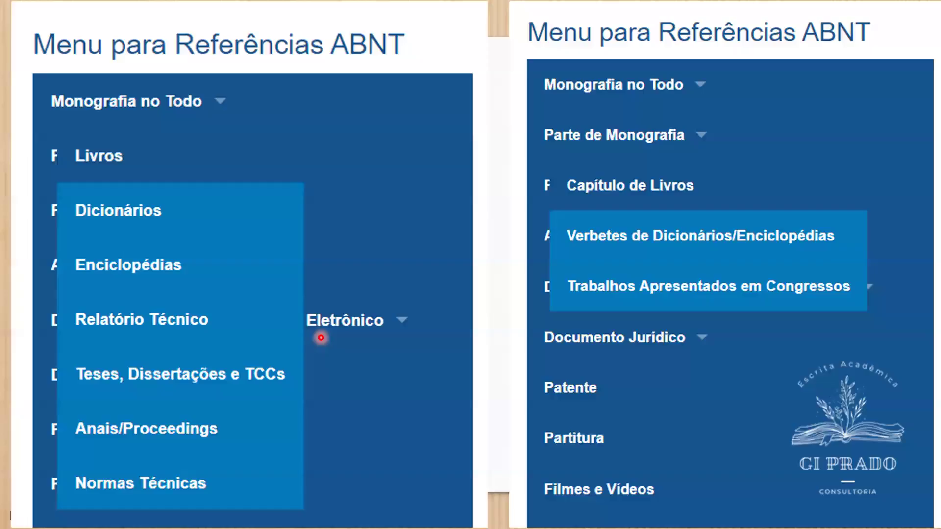
{"action": "key", "text": "Right"}
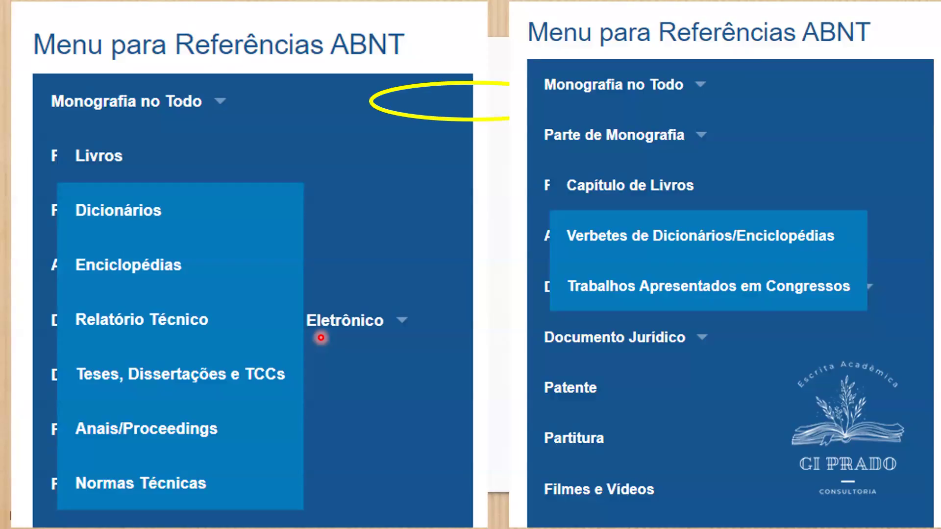
{"action": "key", "text": "Right"}
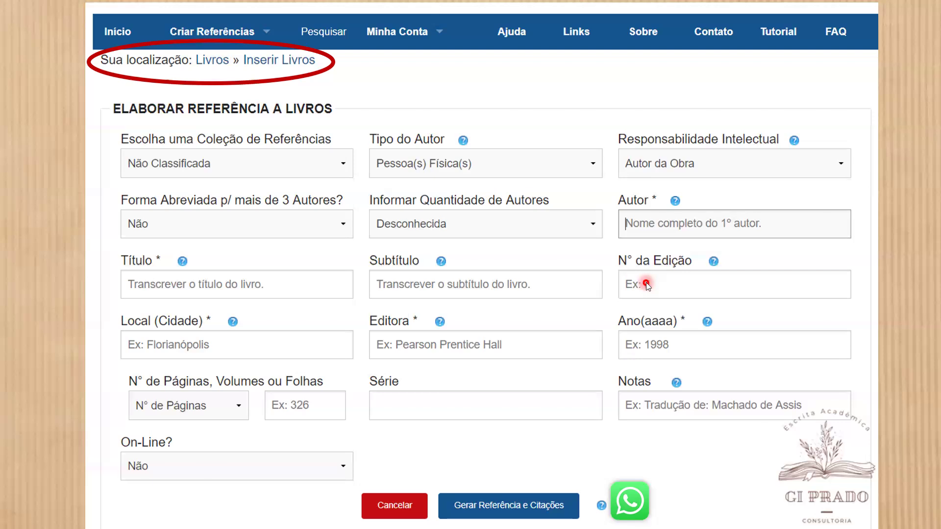
- Switch back to Chrome, bring up the MORE home page and close the tutorial page
{"action": "key", "text": "alt+Tab"}
{"action": "key", "text": "alt+Tab"}
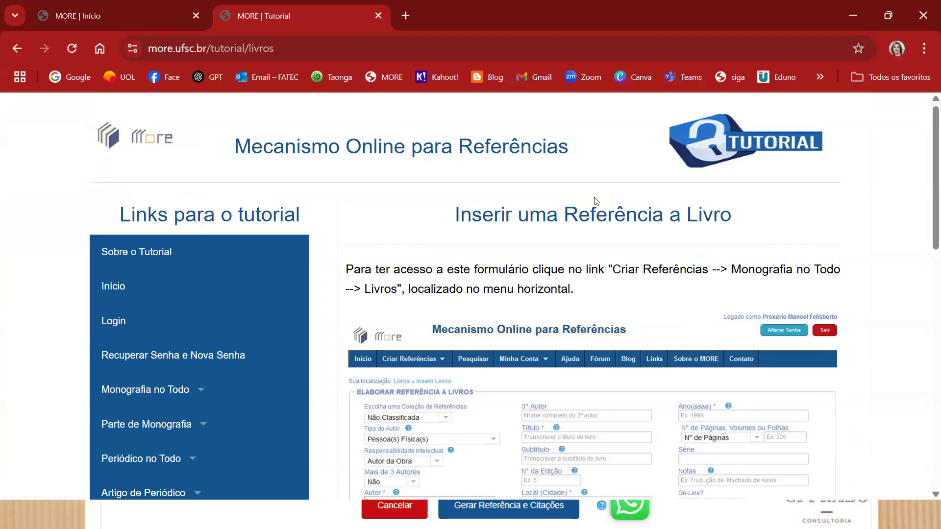
{"action": "scroll", "coordinate": [507, 198], "scroll_direction": "down", "scroll_amount": 5}
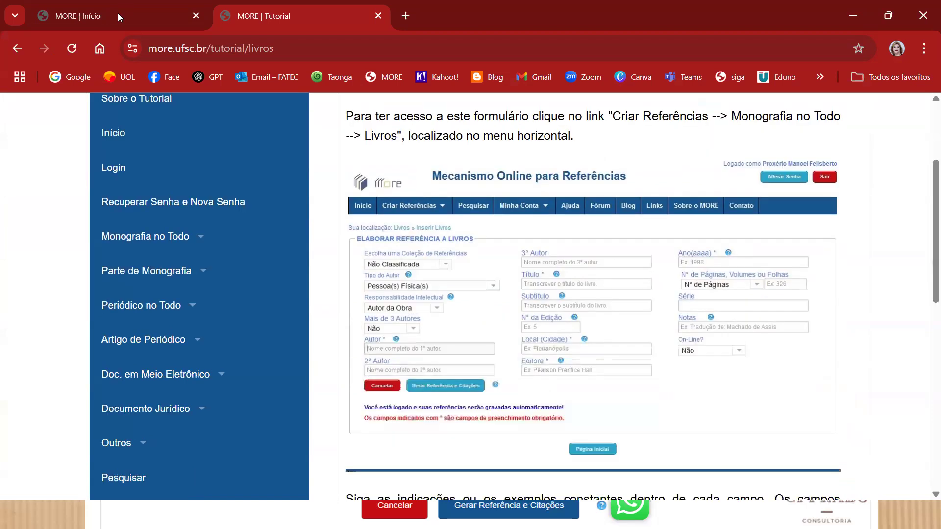
{"action": "left_click", "coordinate": [118, 15]}
{"action": "left_click", "coordinate": [379, 16]}
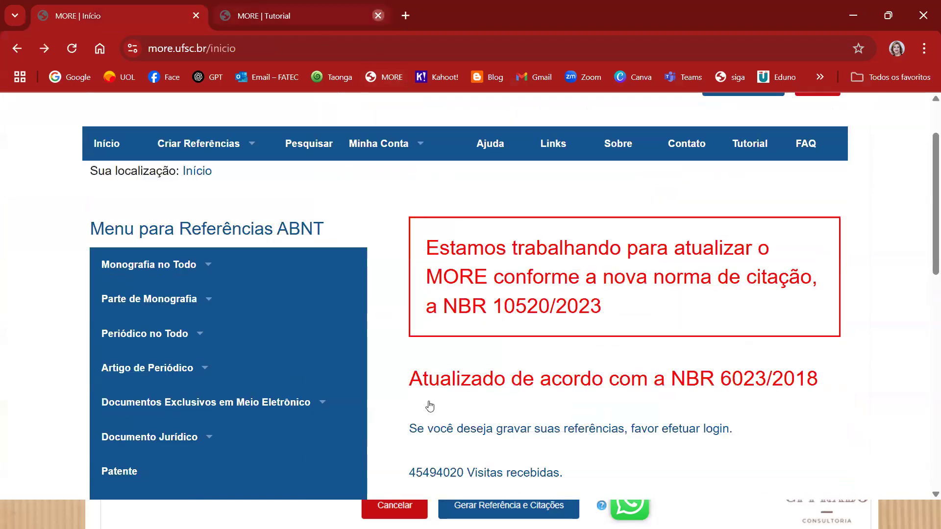
- Open the Livros form under Monografia no Todo in the ABNT reference menu and view its fields
{"action": "mouse_move", "coordinate": [138, 265]}
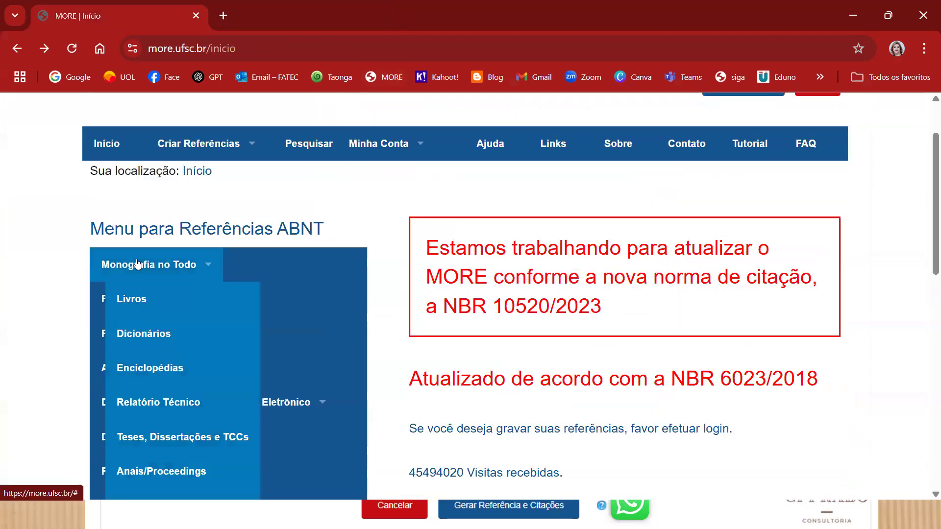
{"action": "scroll", "coordinate": [227, 199], "scroll_direction": "down", "scroll_amount": 2}
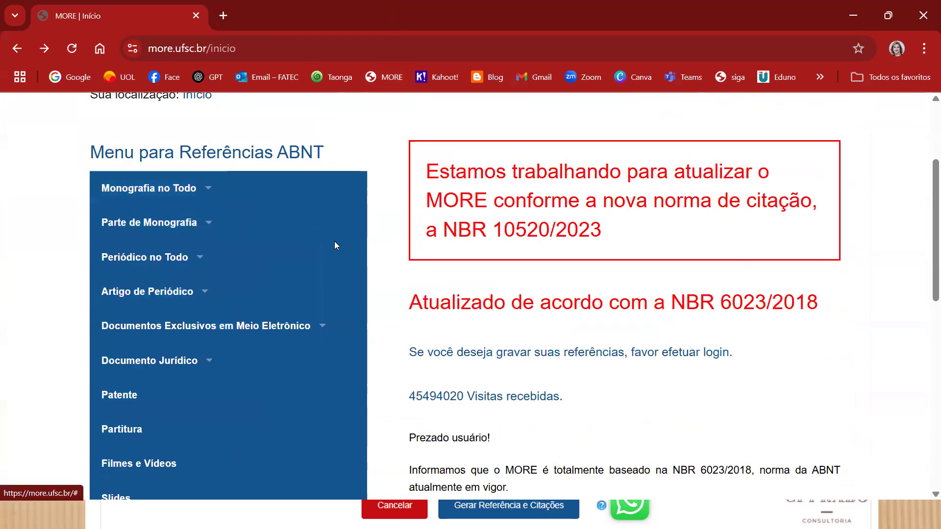
{"action": "mouse_move", "coordinate": [281, 297]}
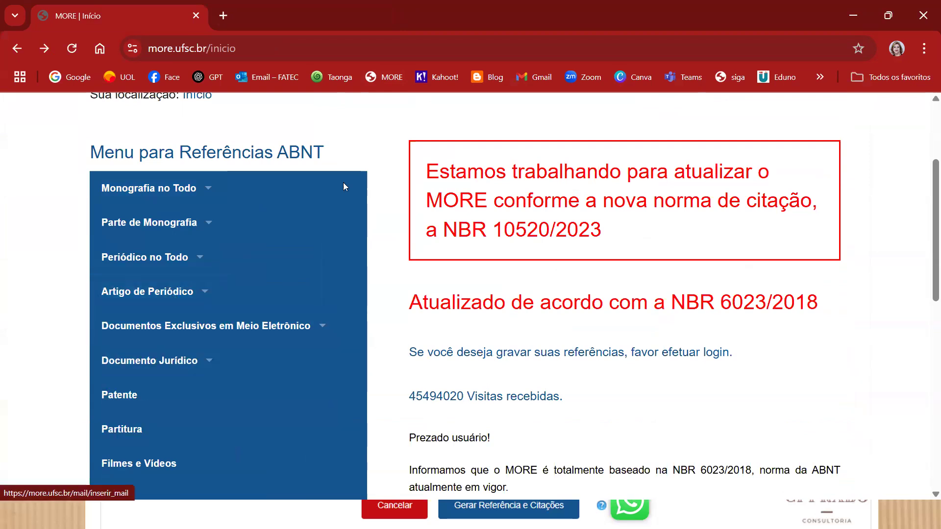
{"action": "mouse_move", "coordinate": [182, 194]}
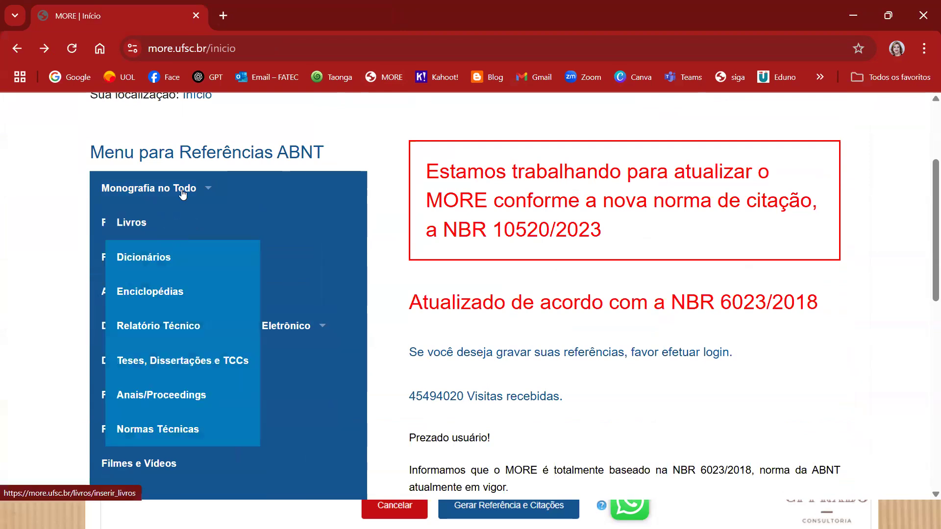
{"action": "left_click", "coordinate": [139, 225]}
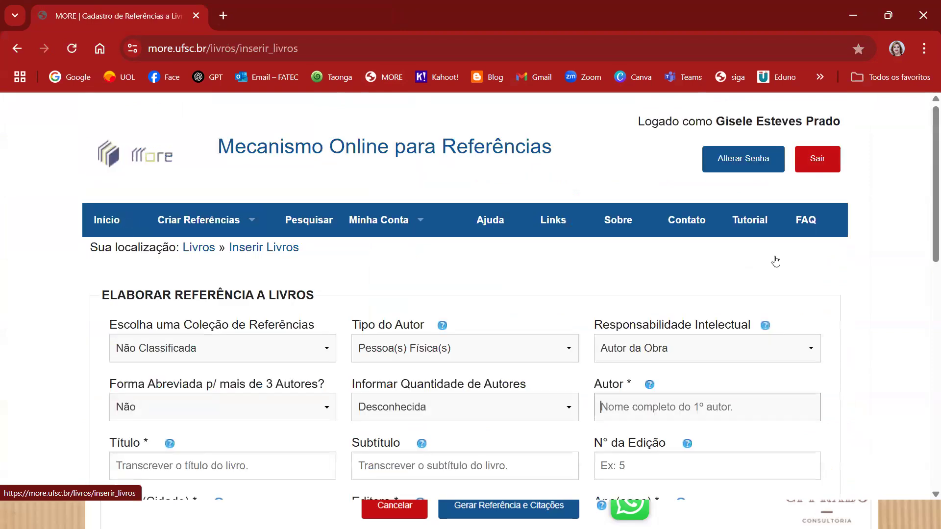
{"action": "scroll", "coordinate": [875, 241], "scroll_direction": "down", "scroll_amount": 2}
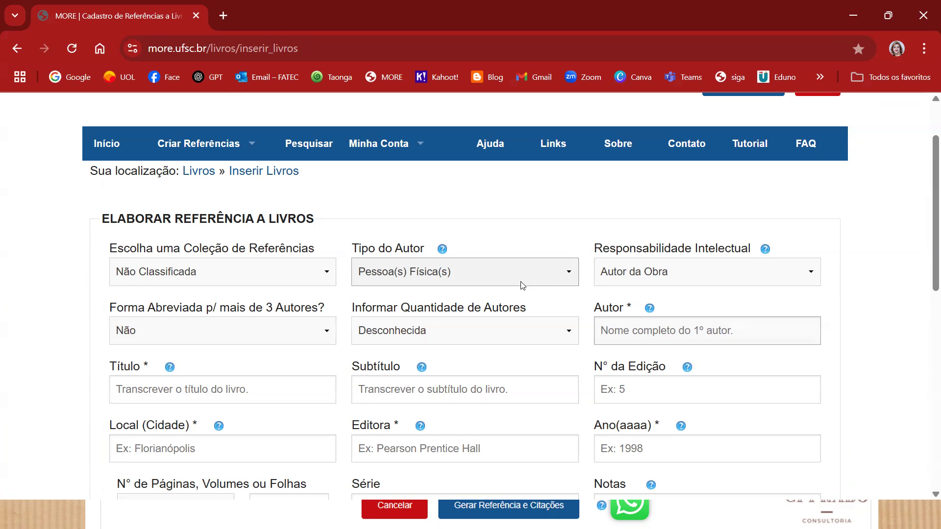
- Review the Tipo do Autor and Responsabilidade Intelectual options, keeping Pessoa(s) Física(s) and Autor da Obra
{"action": "left_click", "coordinate": [519, 277]}
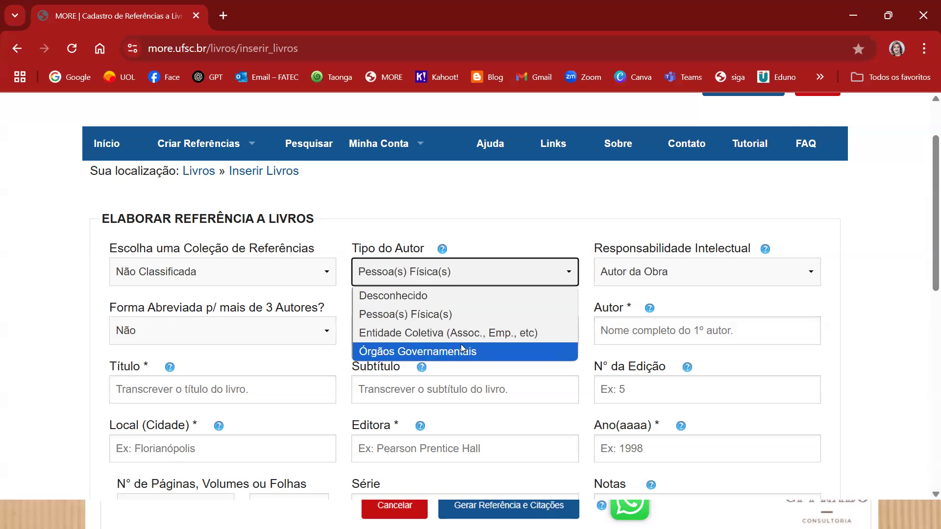
{"action": "left_click", "coordinate": [451, 276]}
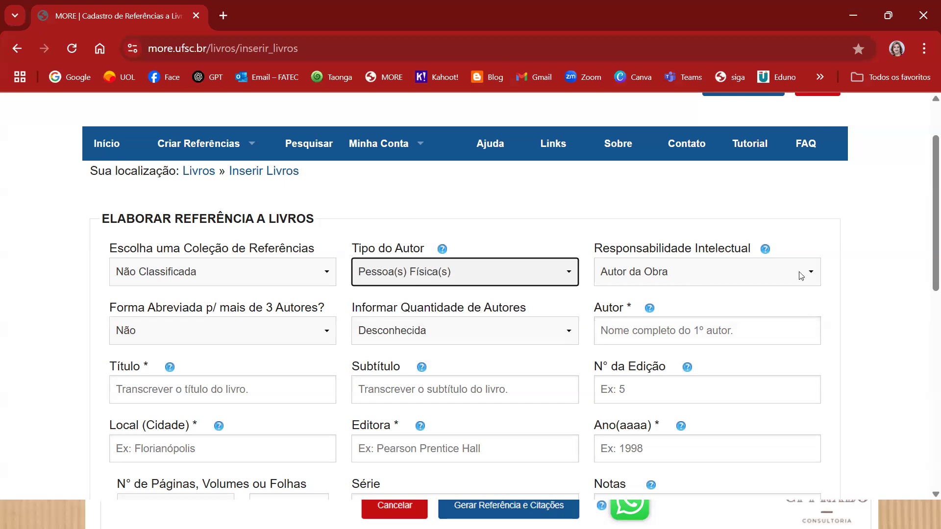
{"action": "left_click", "coordinate": [746, 281]}
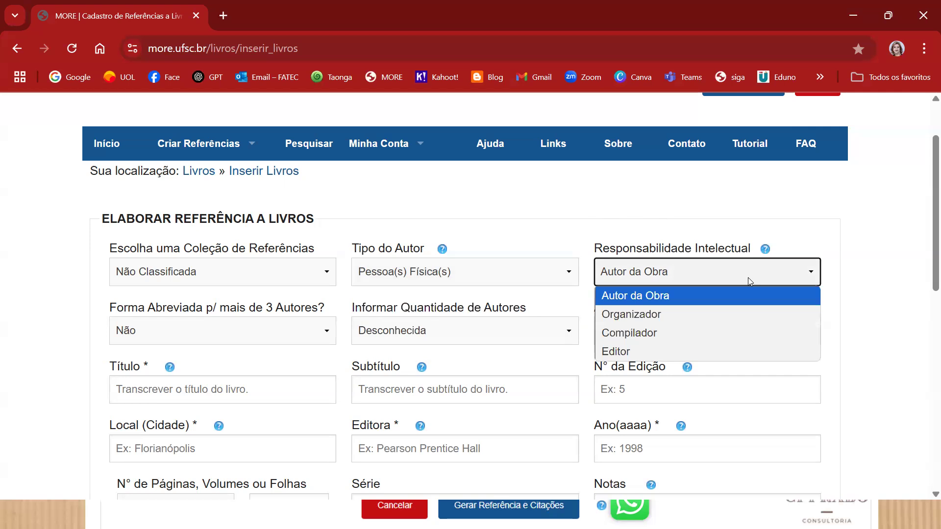
{"action": "left_click", "coordinate": [662, 296]}
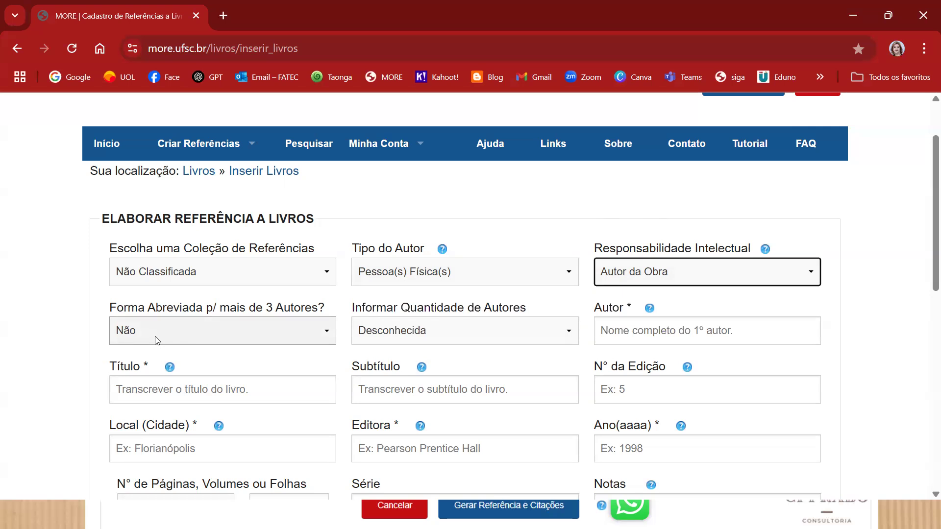
- Set the number of authors to 1 and enter Rita Lobo as the book's author
{"action": "left_click", "coordinate": [569, 334]}
{"action": "left_click", "coordinate": [367, 140]}
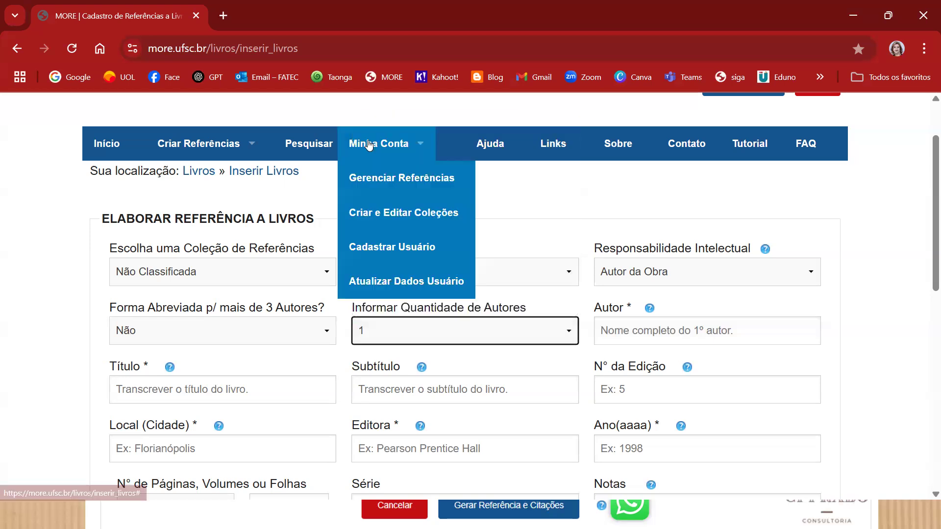
{"action": "left_click", "coordinate": [635, 334]}
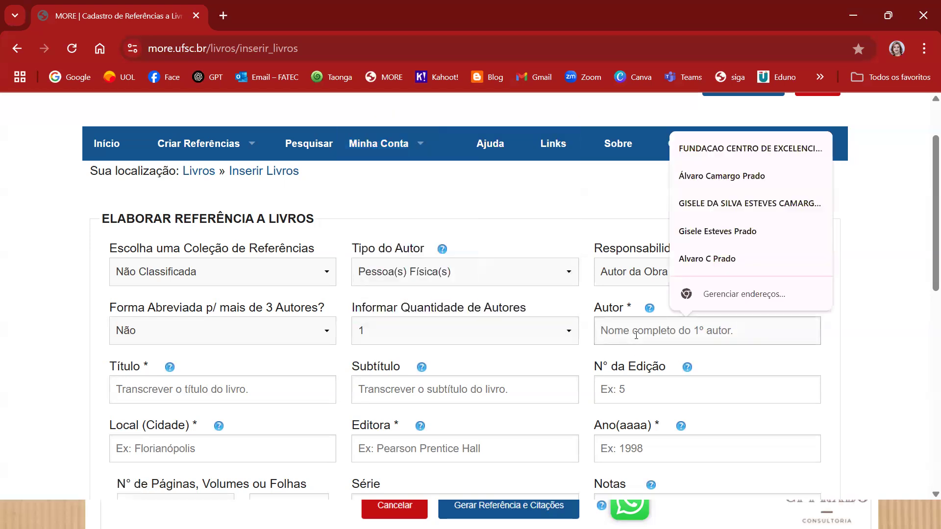
{"action": "type", "text": "R"}
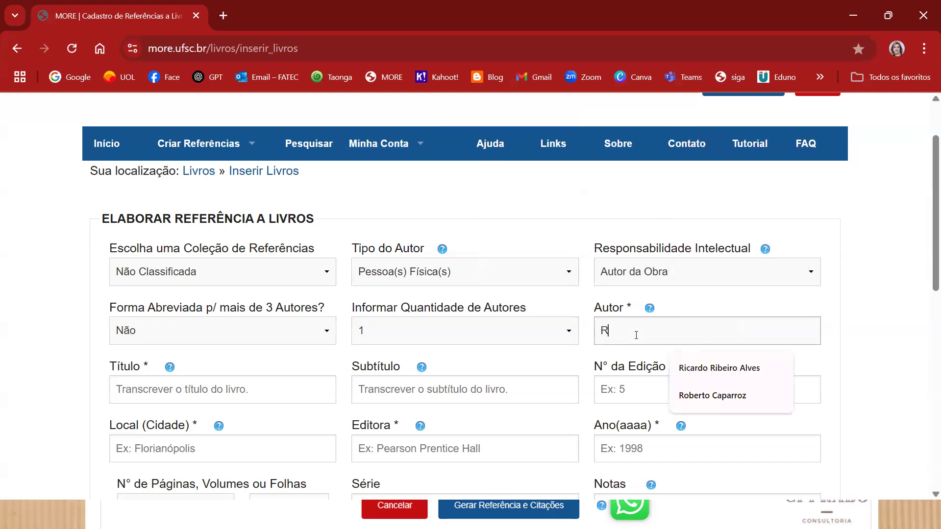
{"action": "type", "text": "ita Lobo"}
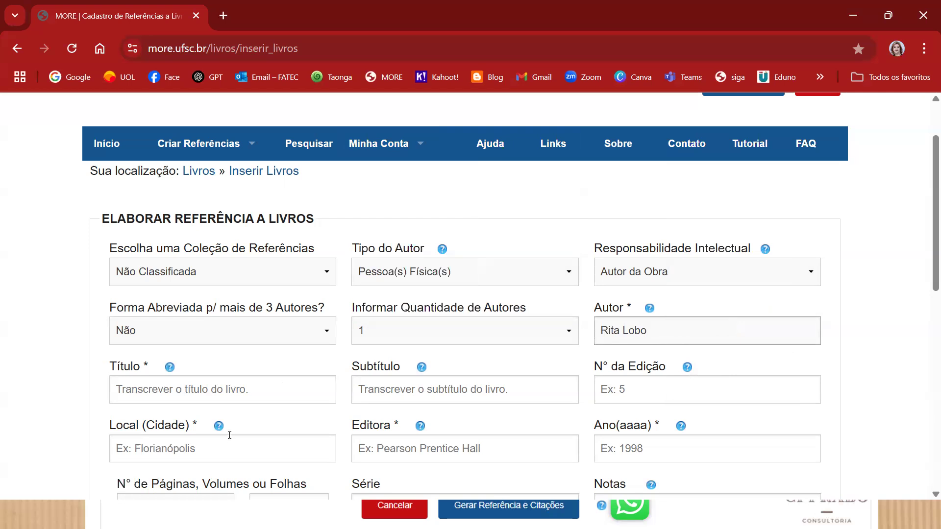
- Enter "O que tem na Geladeira?" as the book title
{"action": "left_click", "coordinate": [177, 394]}
{"action": "type", "text": "O"}
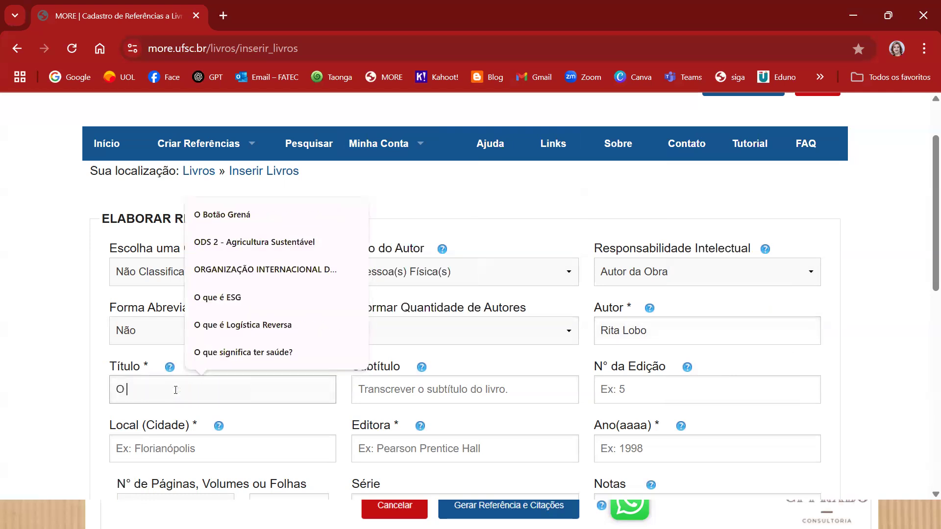
{"action": "type", "text": " que tem na Geladeira"}
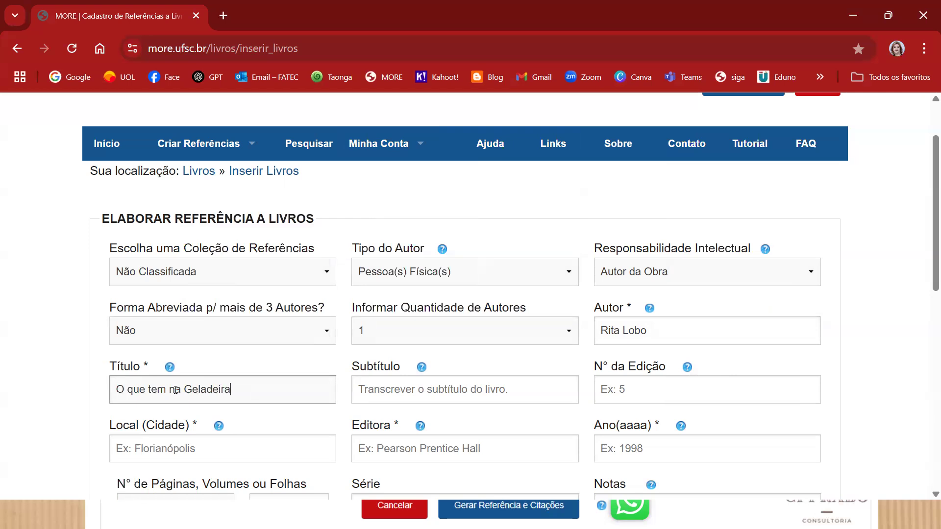
{"action": "type", "text": "?"}
- Enter "30 legumes everduras em mais de 200 receitas para variar o cardápio" as the subtitle
{"action": "left_click", "coordinate": [356, 390]}
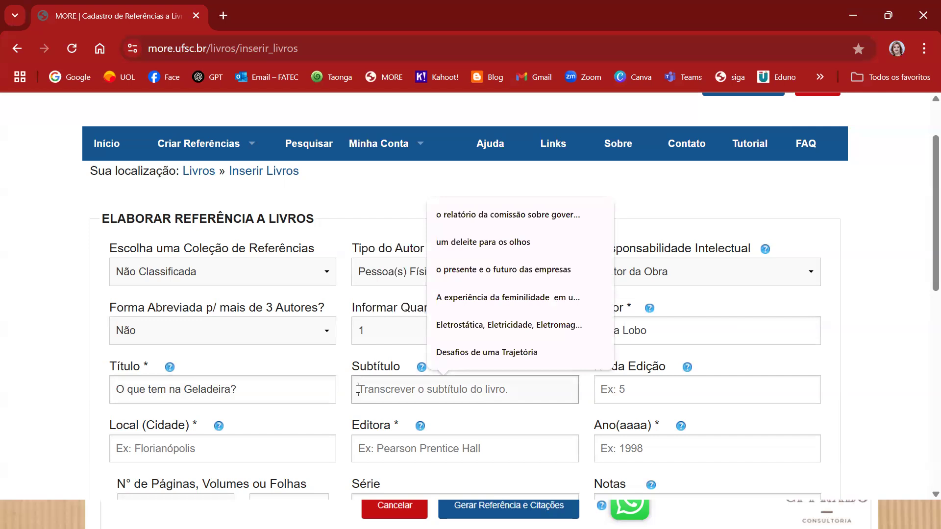
{"action": "type", "text": "30leg"}
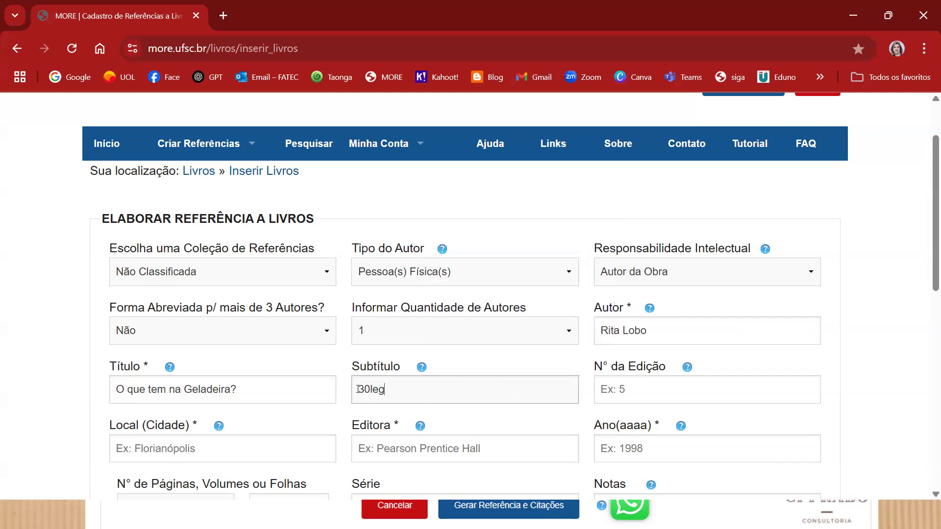
{"action": "key", "text": "BackSpace"}
{"action": "key", "text": "BackSpace"}
{"action": "key", "text": "BackSpace"}
{"action": "type", "text": "legumes everduras"}
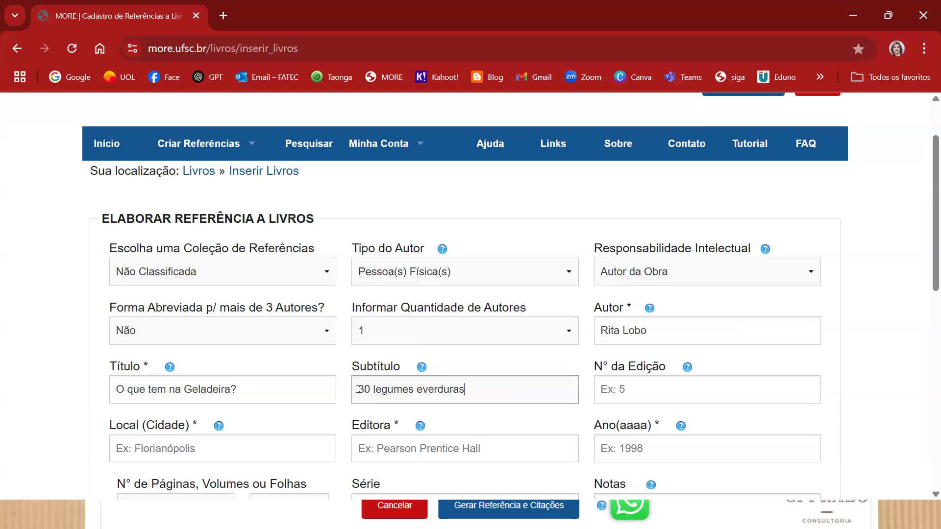
{"action": "type", "text": " em mais de 200 receit"}
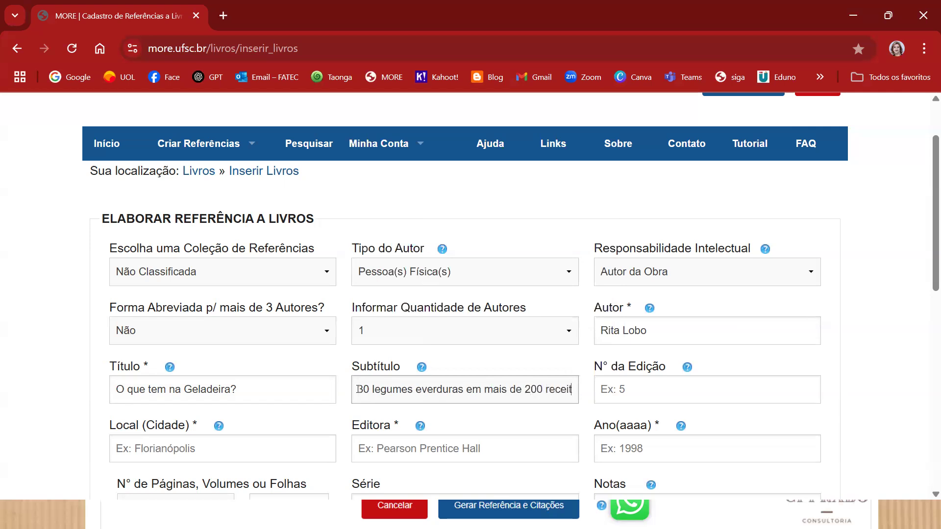
{"action": "type", "text": "as par"}
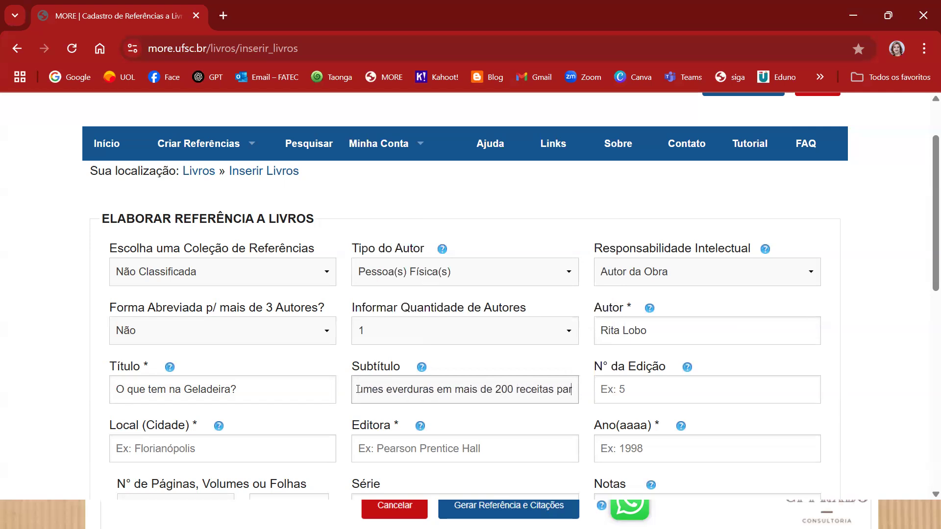
{"action": "type", "text": "a variar "}
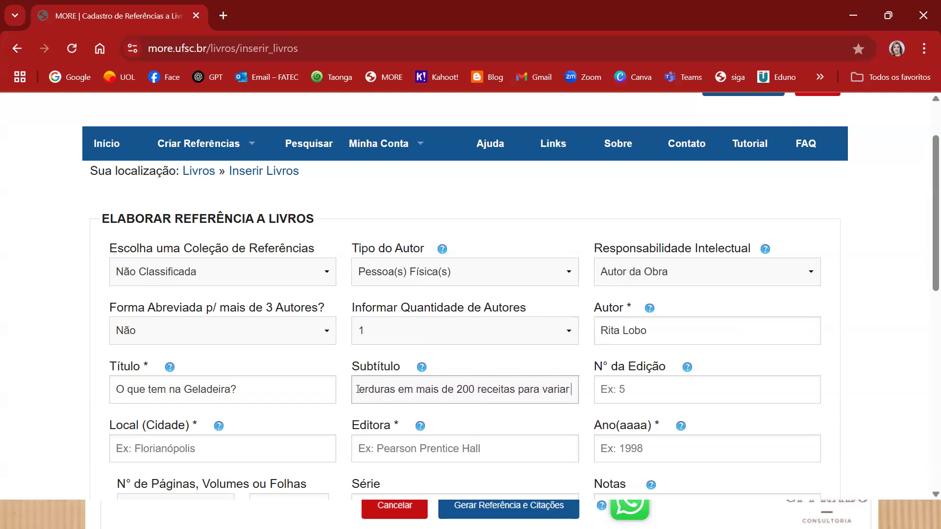
{"action": "type", "text": "o cardápio"}
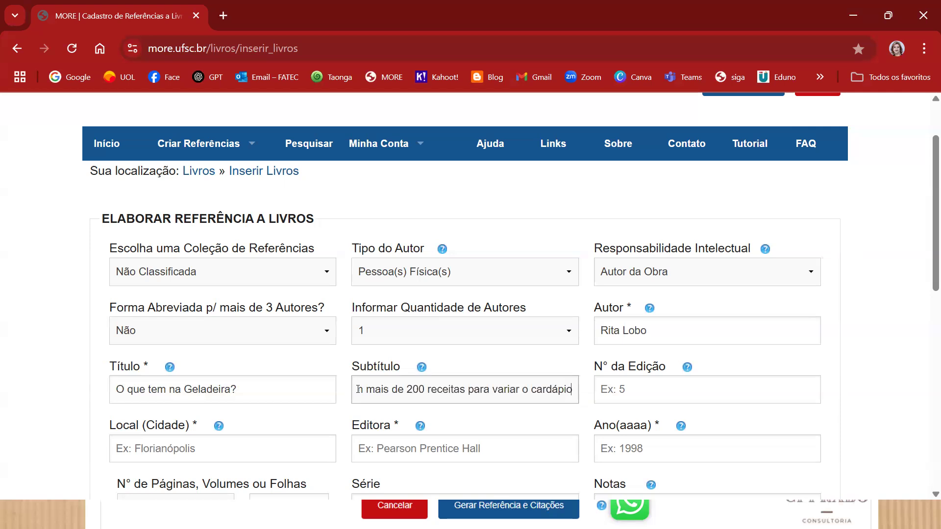
- Set the edition number to 2 and the publisher to "Editora Panelinha - Senac"
{"action": "left_click", "coordinate": [636, 396]}
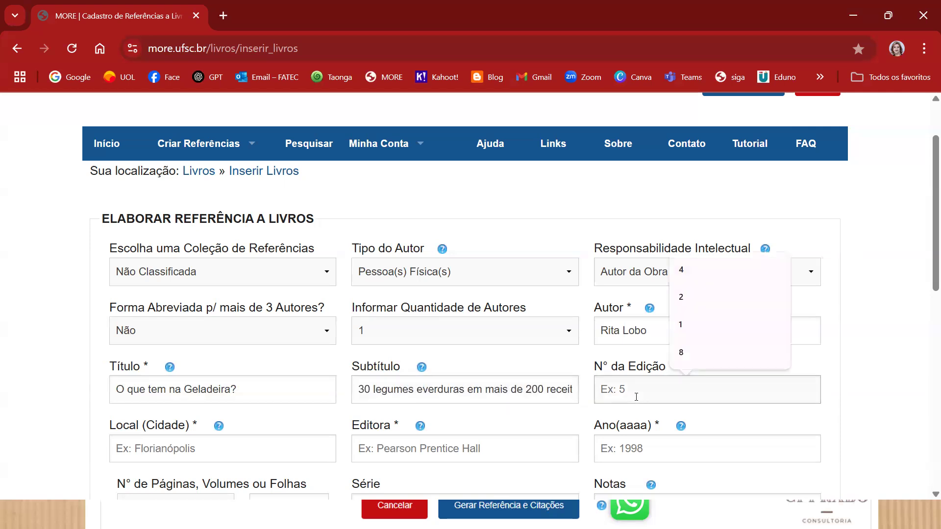
{"action": "type", "text": "2"}
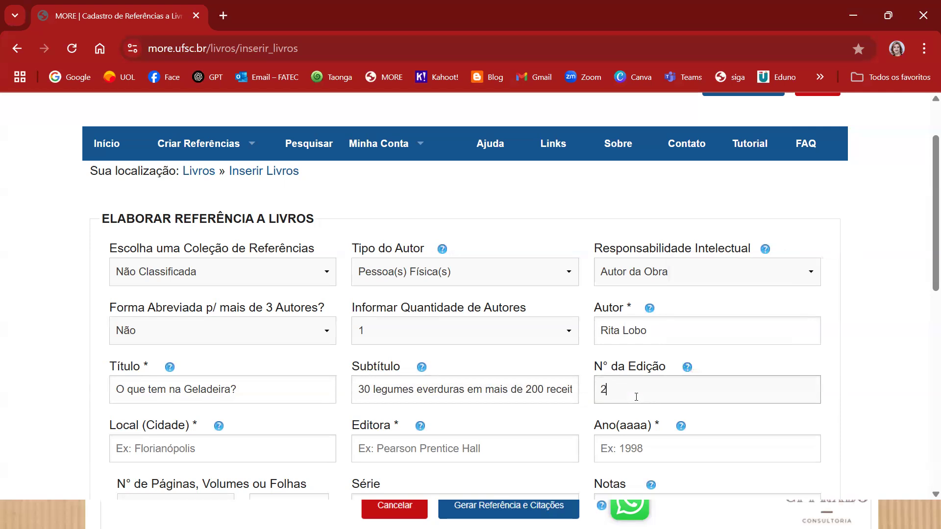
{"action": "left_click", "coordinate": [262, 448]}
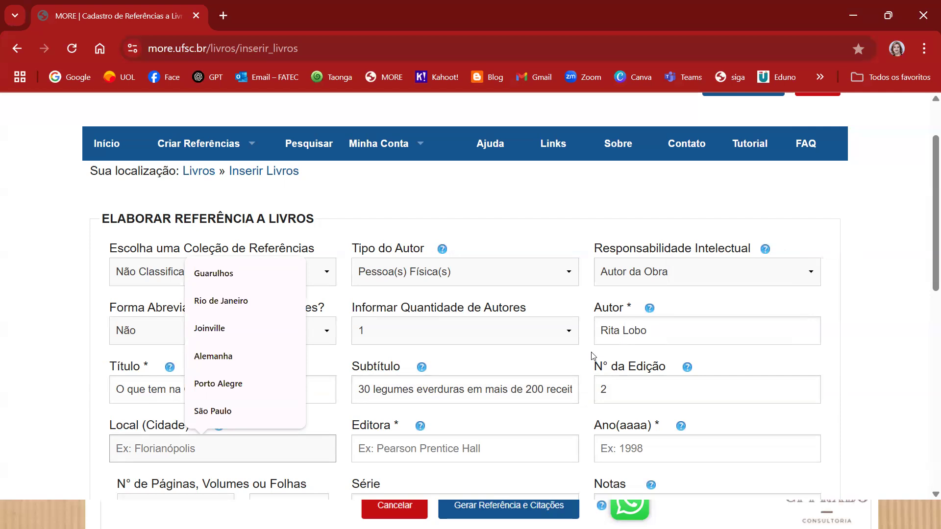
{"action": "left_click", "coordinate": [387, 446]}
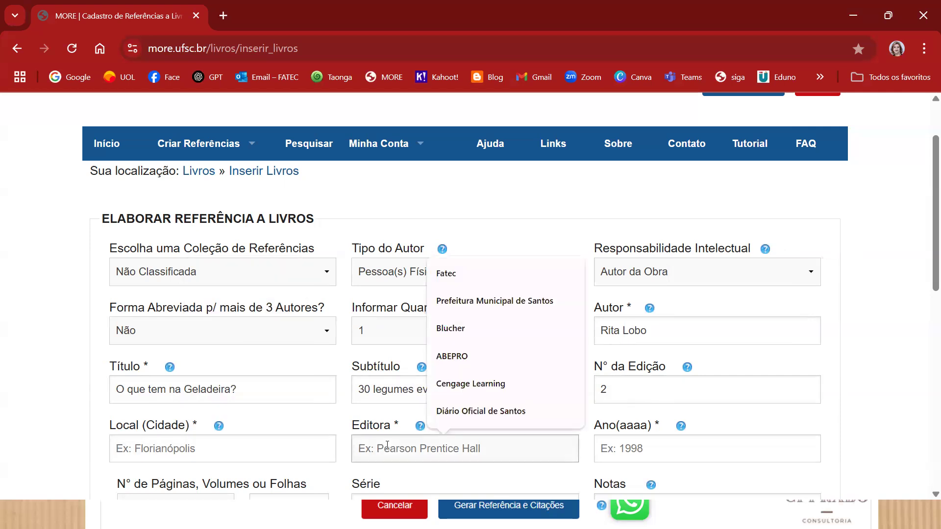
{"action": "type", "text": "Edito"}
{"action": "type", "text": "ra "}
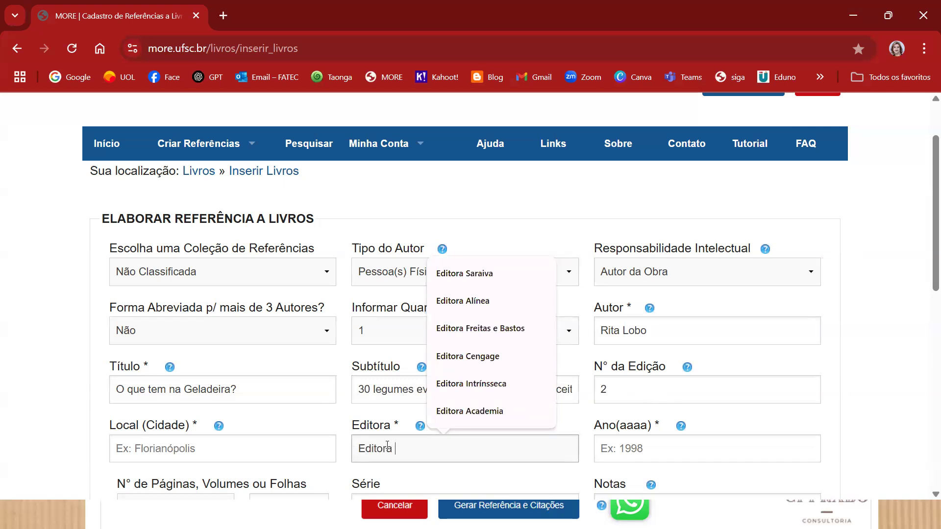
{"action": "type", "text": "enac"}
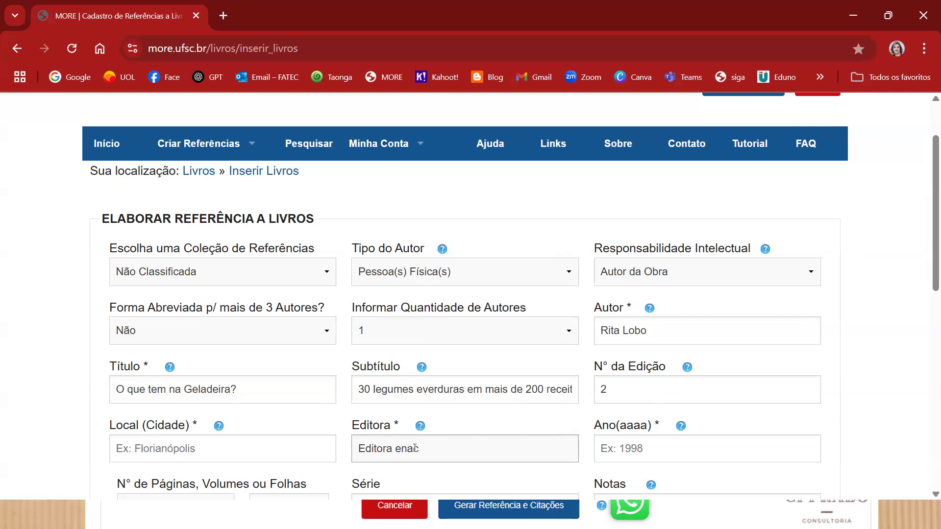
{"action": "type", "text": "S"}
{"action": "left_click", "coordinate": [398, 447]}
{"action": "type", "text": "Panelinha -"}
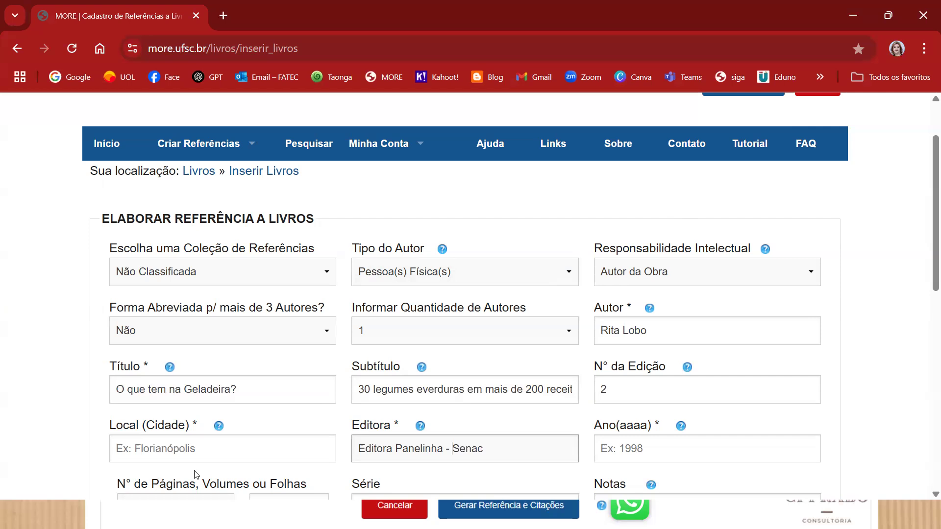
- Enter São Paulo as the publication city and 2016 as the year
{"action": "left_click", "coordinate": [202, 453]}
{"action": "type", "text": "Sã"}
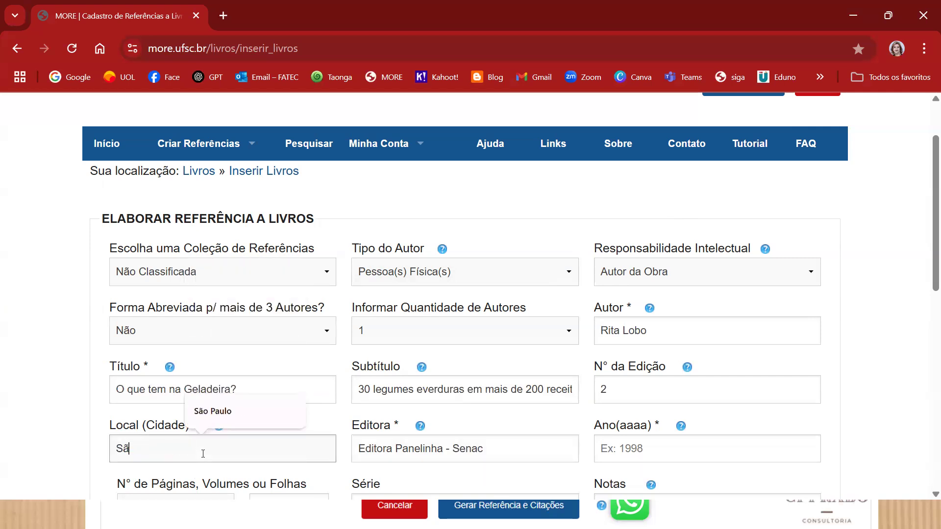
{"action": "type", "text": "o Paulo"}
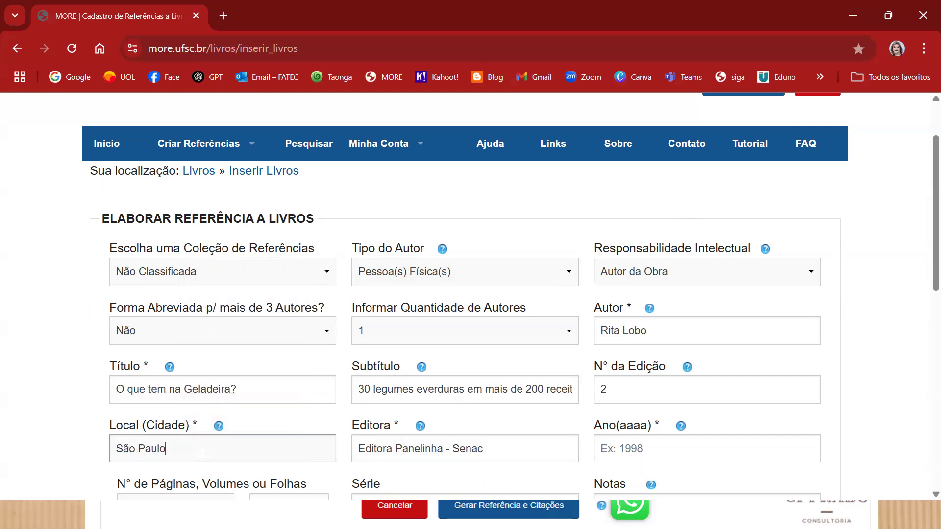
{"action": "left_click", "coordinate": [621, 449]}
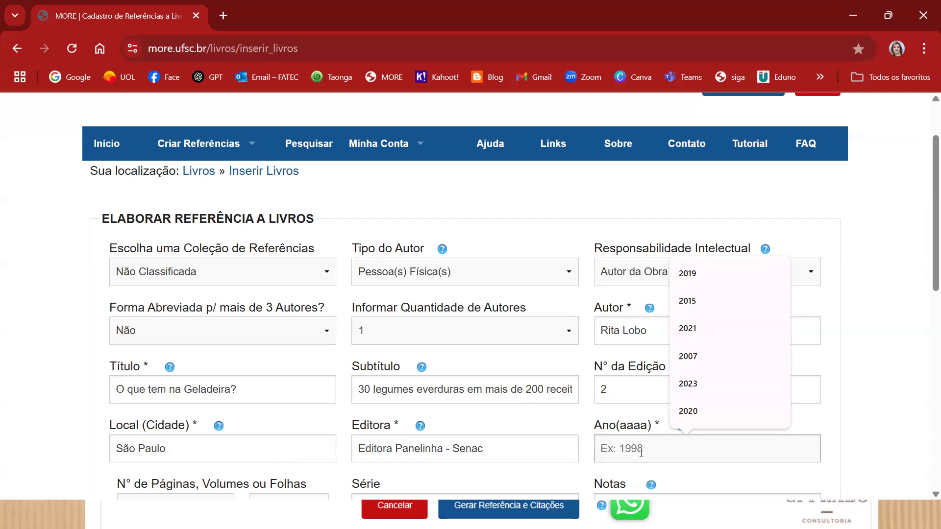
{"action": "type", "text": "2016"}
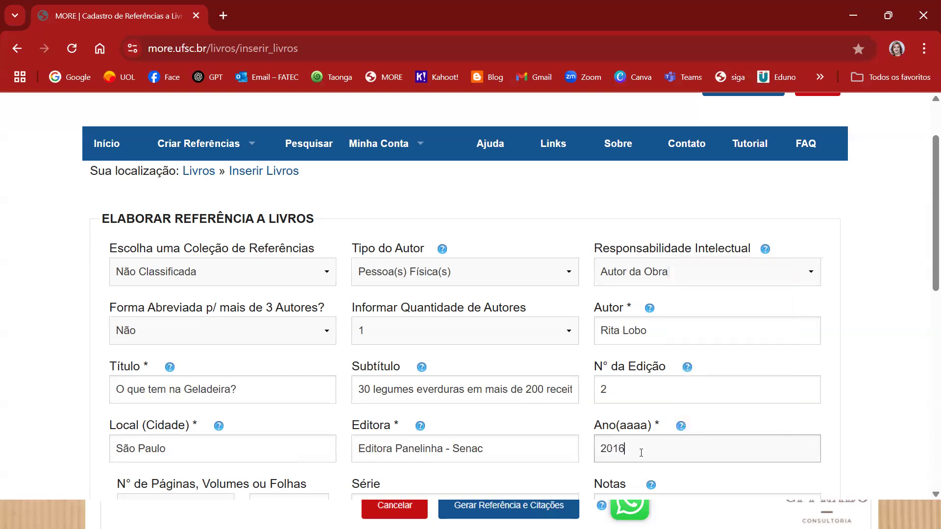
- Set the number of pages to 351 and generate the book's reference and citations
{"action": "scroll", "coordinate": [539, 446], "scroll_direction": "down", "scroll_amount": 3}
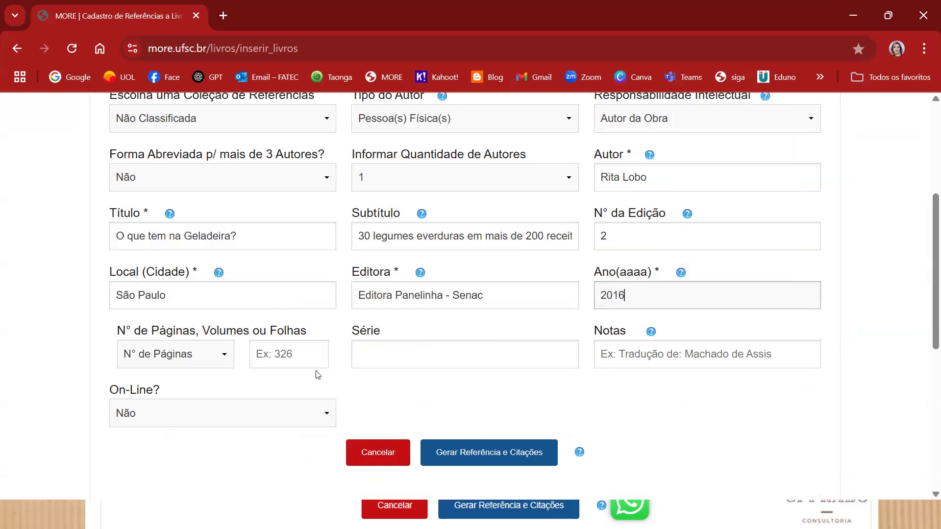
{"action": "left_click", "coordinate": [315, 355]}
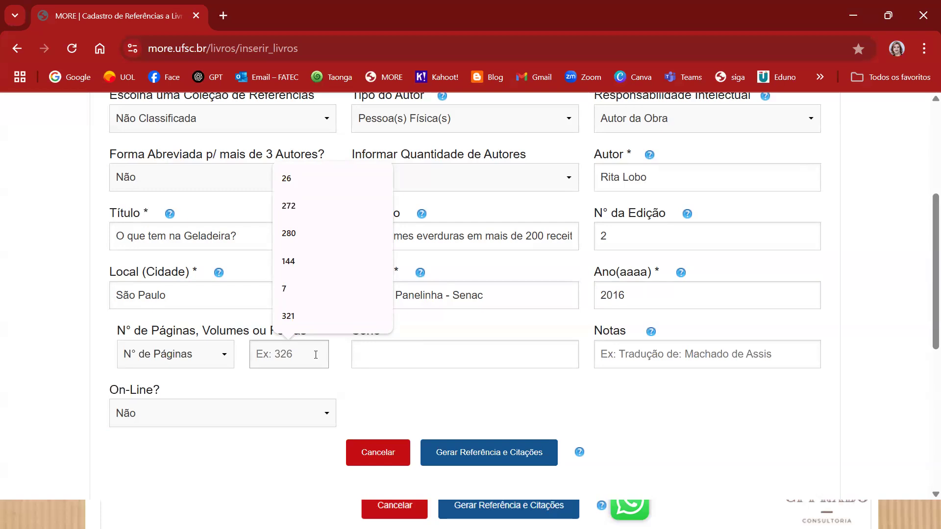
{"action": "type", "text": "351"}
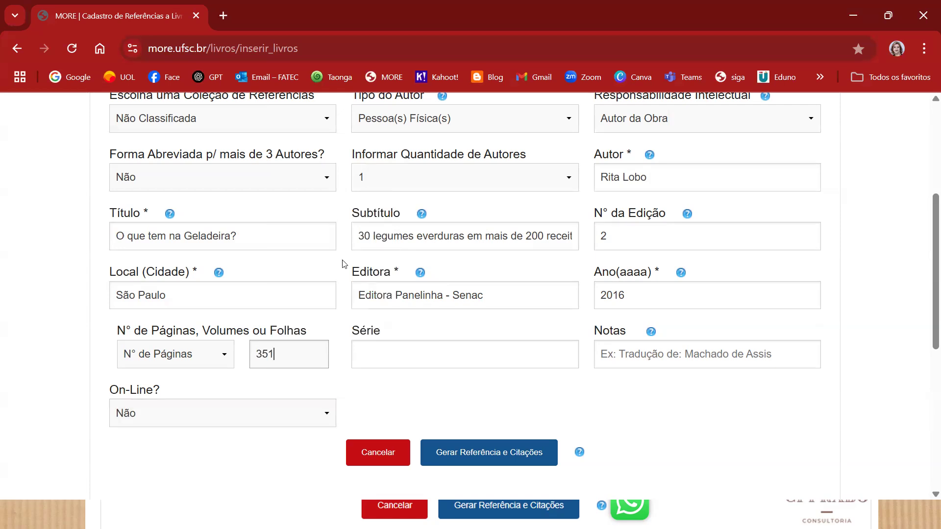
{"action": "left_click", "coordinate": [493, 454]}
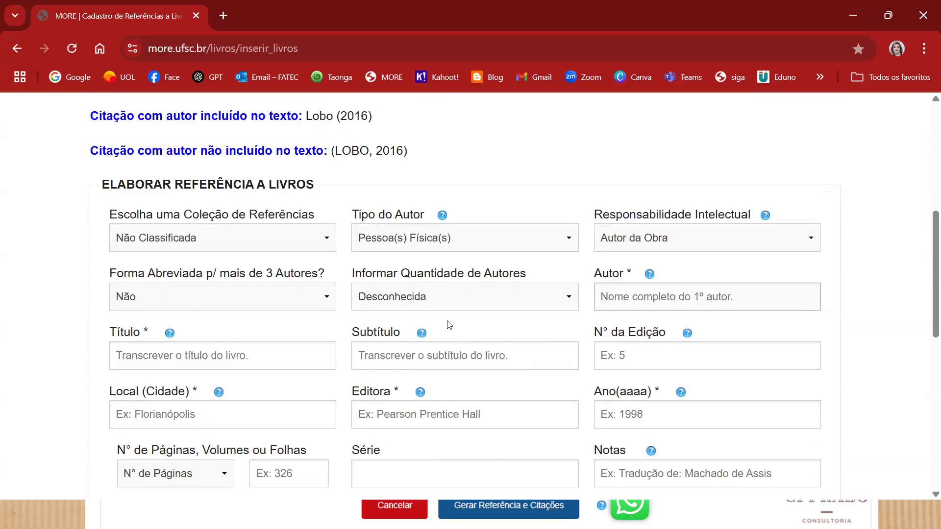
- Select and copy the full generated book reference on the MORE results page
{"action": "scroll", "coordinate": [446, 321], "scroll_direction": "up", "scroll_amount": 3}
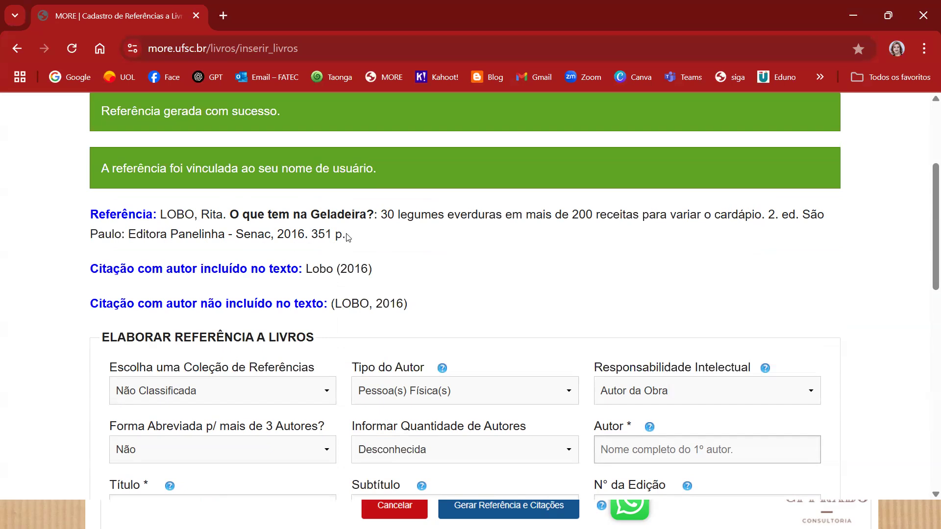
{"action": "left_click_drag", "start_coordinate": [346, 236], "coordinate": [166, 212]}
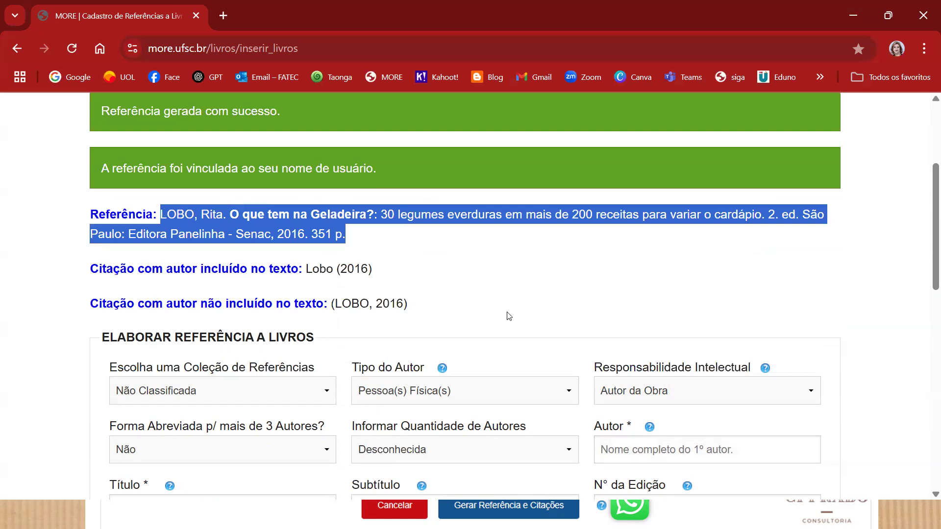
{"action": "key", "text": "alt+Tab"}
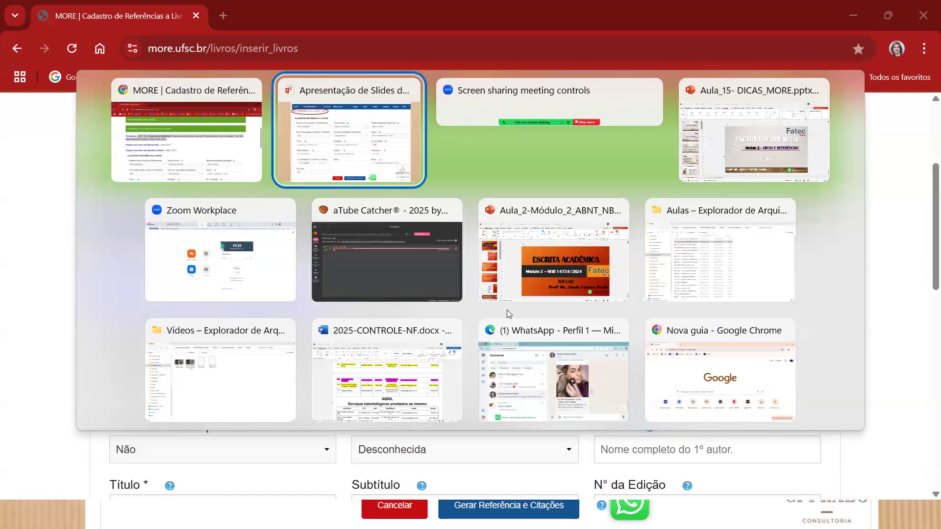
{"action": "key", "text": "alt+Tab"}
{"action": "key", "text": "alt+Tab"}
{"action": "key", "text": "alt+Tab"}
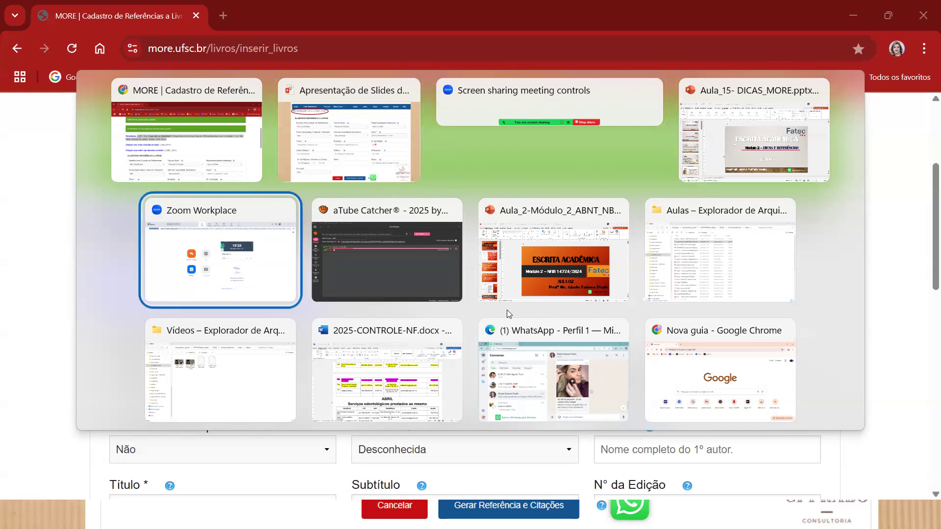
{"action": "key", "text": "alt+Tab"}
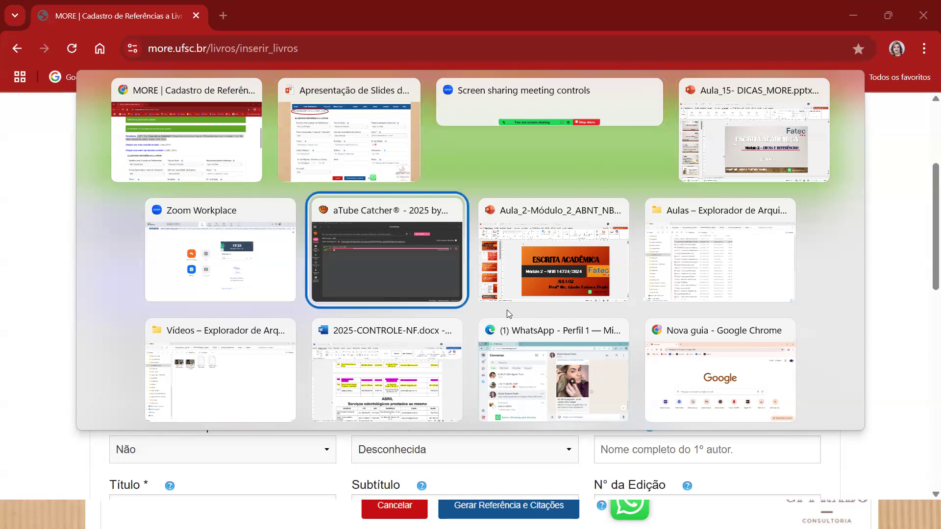
{"action": "key", "text": "alt+Tab"}
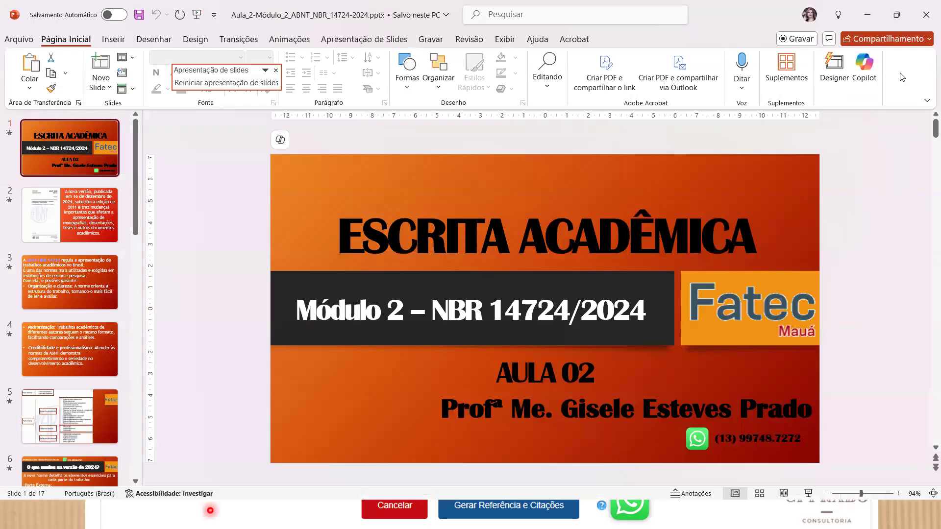
{"action": "key", "text": "alt+Tab"}
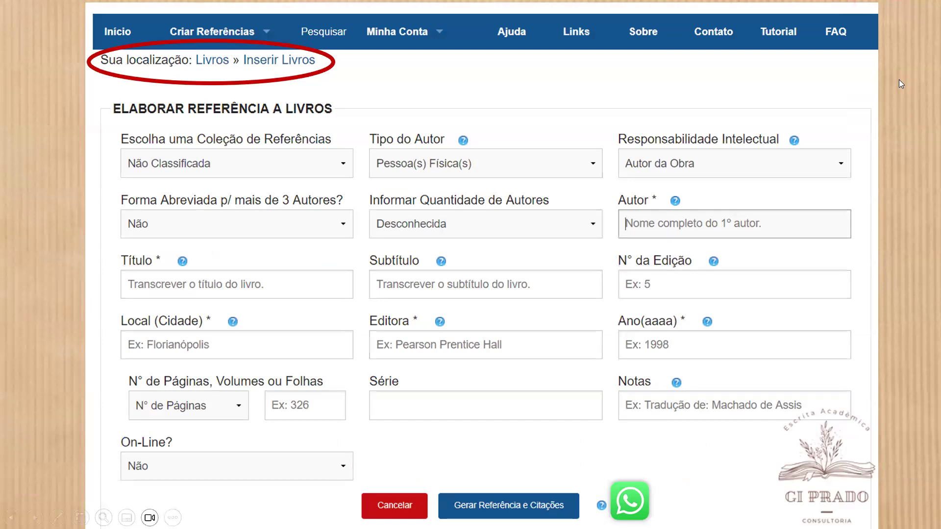
- Paste the copied book reference into a new blank Word document and correct "everduras" to "e verduras"
{"action": "left_click", "coordinate": [473, 96]}
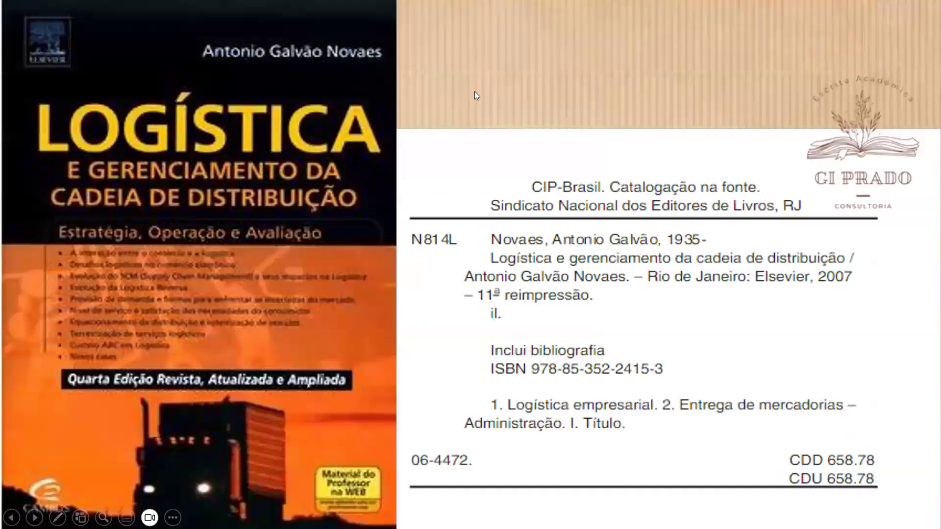
{"action": "key", "text": "Escape"}
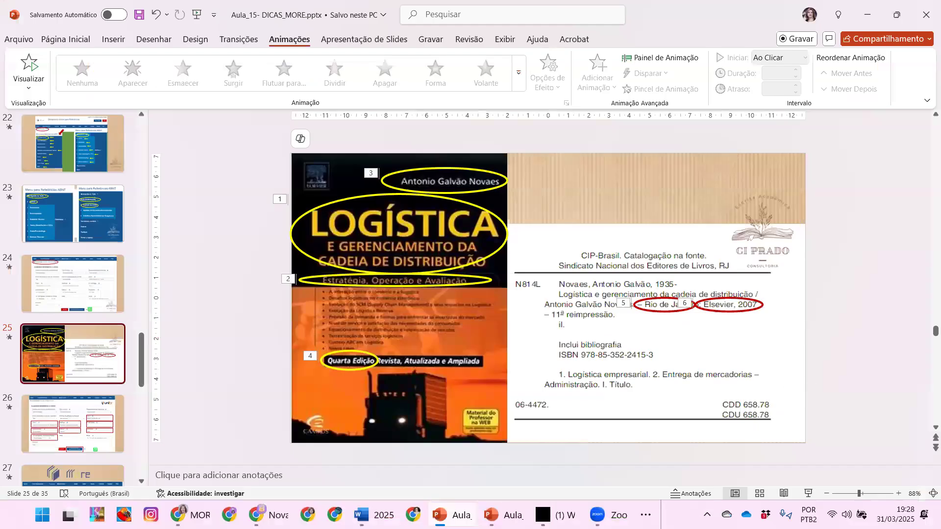
{"action": "left_click", "coordinate": [372, 514]}
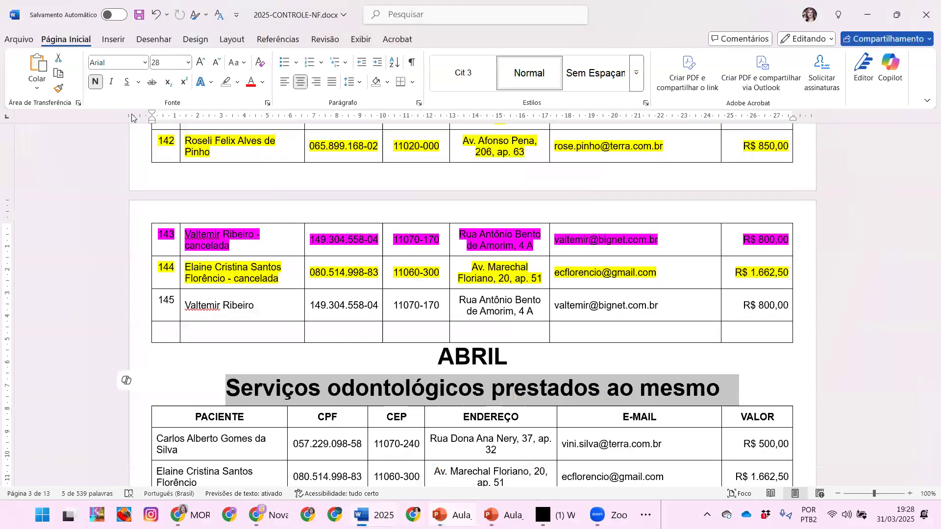
{"action": "left_click", "coordinate": [19, 40]}
{"action": "left_click", "coordinate": [164, 117]}
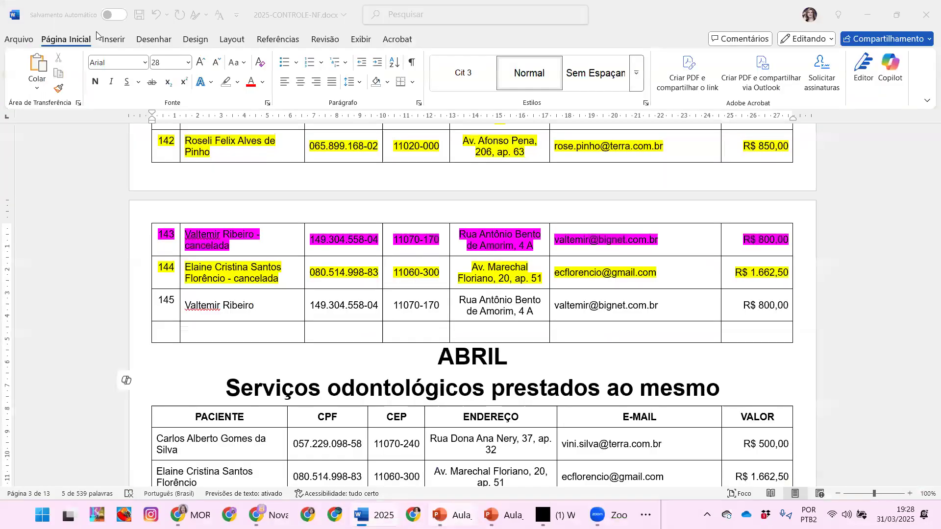
{"action": "type", "text": "LOBO, Rita. O que tem na Geladeira?: 30 legumes everduras em mais de 200 receitas para variar o cardápio. 2. ed. São Paulo: Editora Panelinha - Senac, 2016. 351 p."}
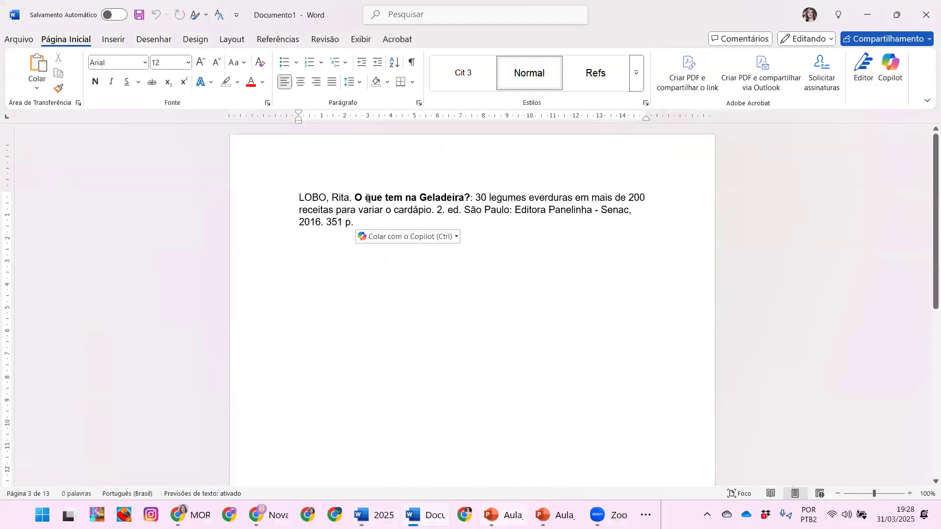
{"action": "left_click", "coordinate": [535, 197]}
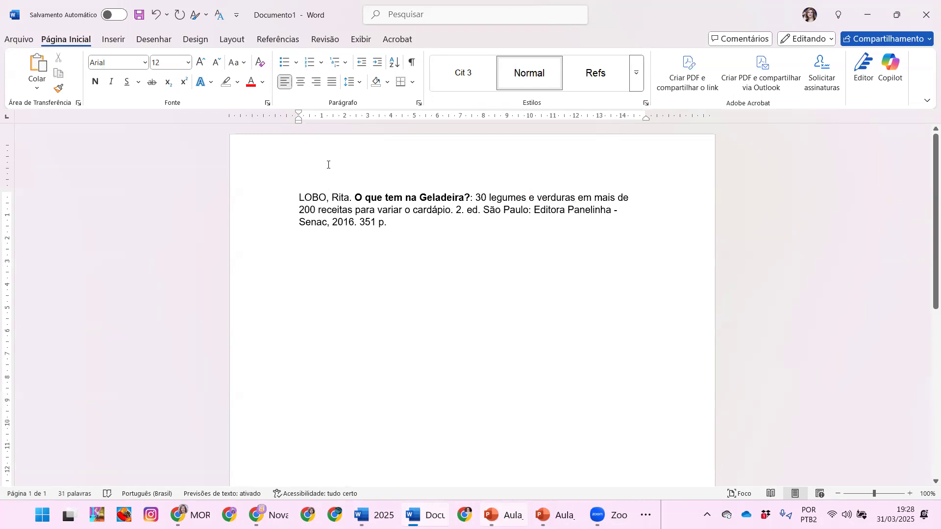
- Add the heading "REFERÊNCIA DE LIVRO NO TODO" on its own line above the pasted reference
{"action": "left_click", "coordinate": [298, 195]}
{"action": "key", "text": "Return"}
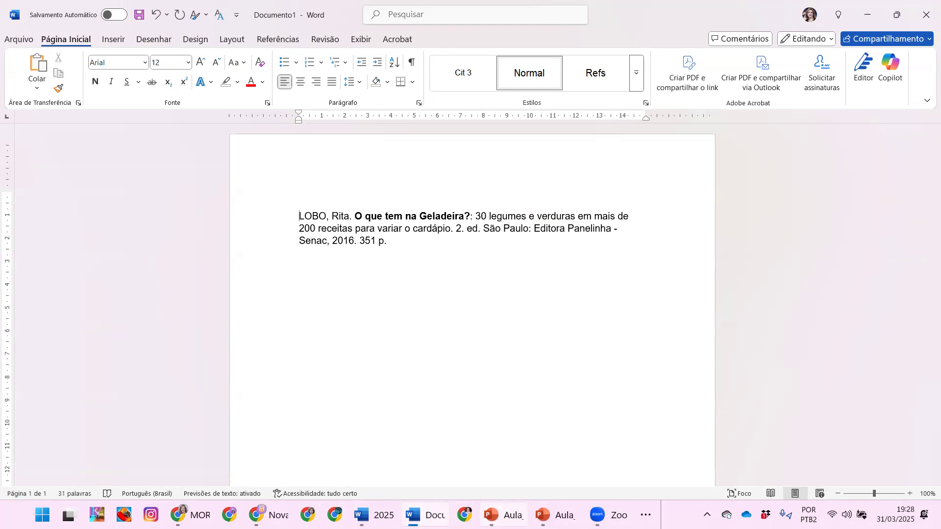
{"action": "left_click", "coordinate": [273, 197]}
{"action": "type", "text": "REFERÊNCIA DE LI"}
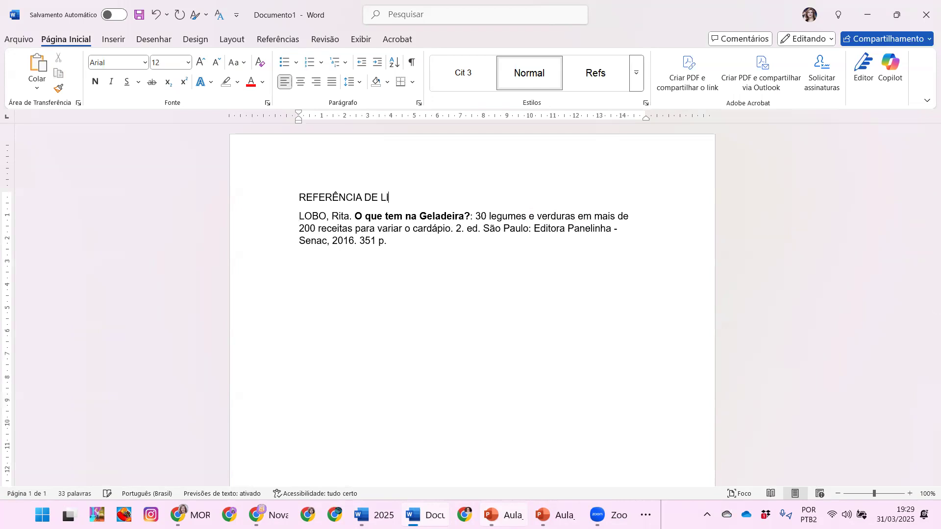
{"action": "type", "text": "VRO NO TODO"}
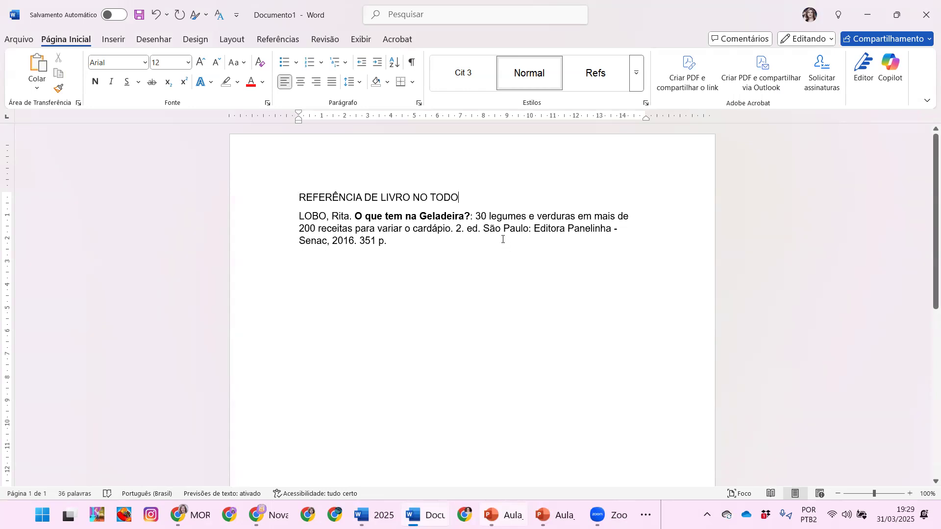
- Switch back to the MORE page in Chrome and highlight the generated citation for an author not included in the text
{"action": "key", "text": "alt+Tab"}
{"action": "key", "text": "alt+Tab"}
{"action": "key", "text": "alt+Tab"}
{"action": "key", "text": "alt+Tab"}
{"action": "key", "text": "alt+Tab"}
{"action": "key", "text": "alt+Tab"}
{"action": "key", "text": "alt+Tab"}
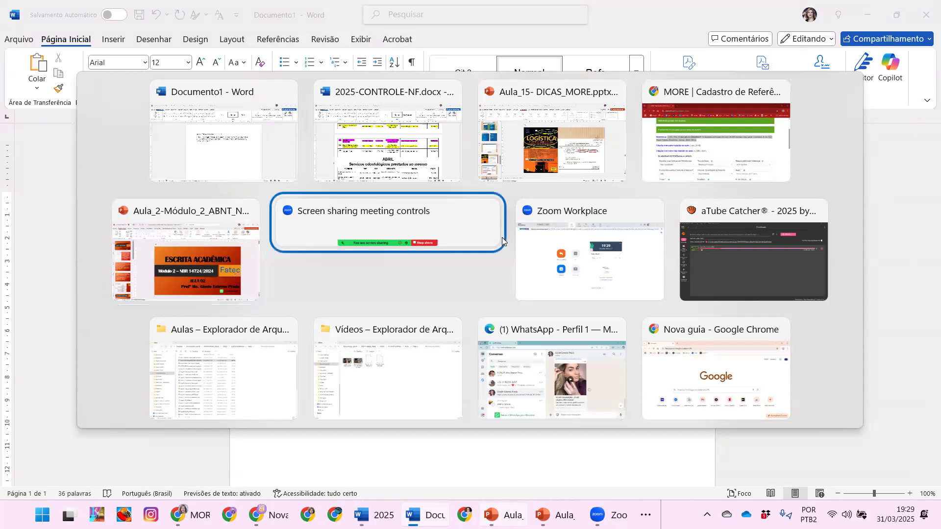
{"action": "key", "text": "alt+Tab"}
{"action": "key", "text": "alt+Tab"}
{"action": "key", "text": "alt+Tab"}
{"action": "key", "text": "alt+Tab"}
{"action": "key", "text": "alt+Tab"}
{"action": "key", "text": "alt+Tab"}
{"action": "key", "text": "alt+Tab"}
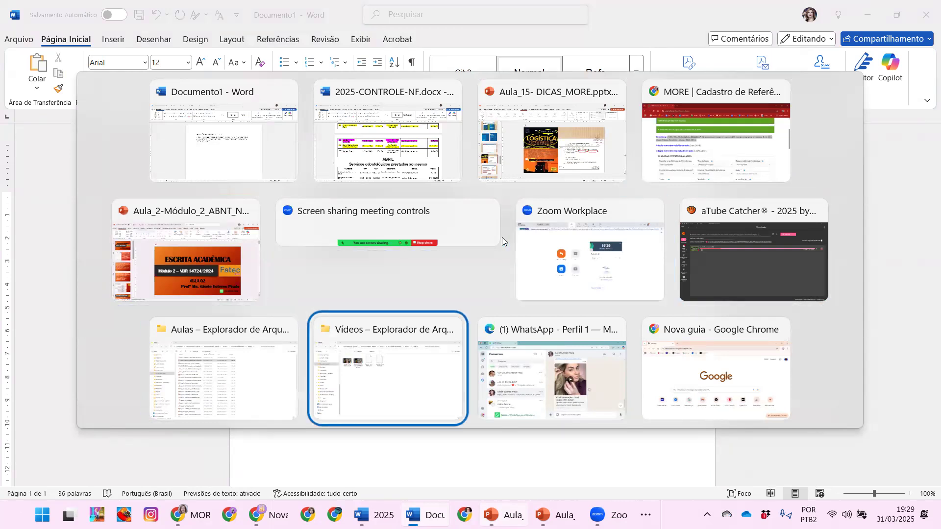
{"action": "key", "text": "alt+Tab"}
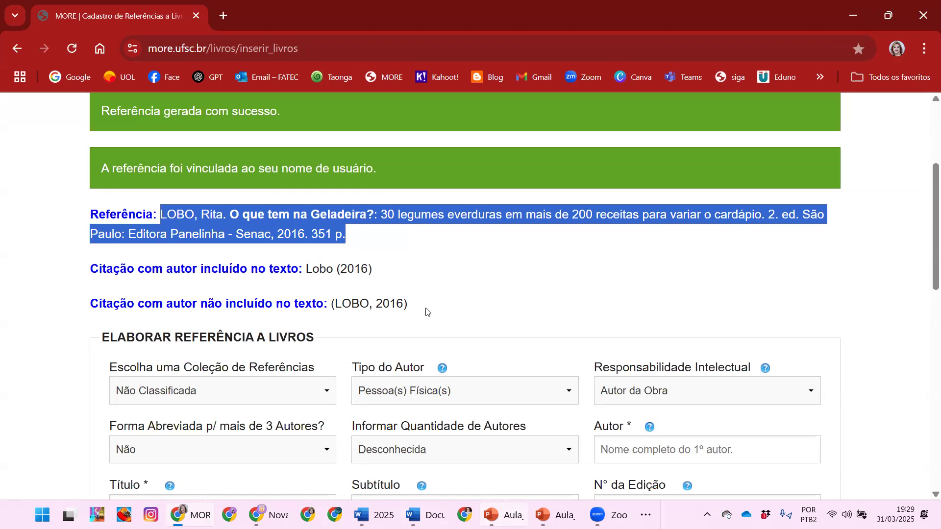
{"action": "left_click_drag", "start_coordinate": [417, 308], "coordinate": [330, 303]}
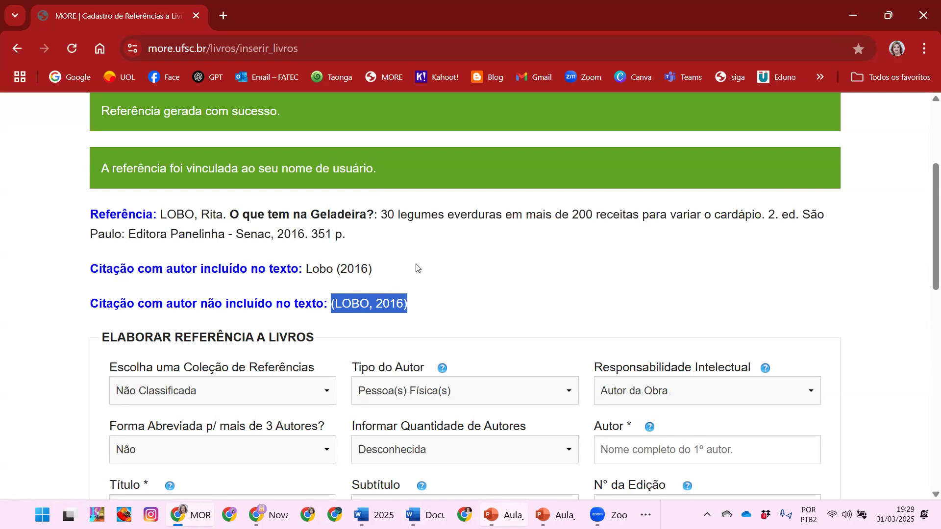
- Switch to the Aula_15- DICAS_MORE presentation in PowerPoint, and run the slide show from slide 24 to the Logística book slide
{"action": "mouse_move", "coordinate": [499, 515]}
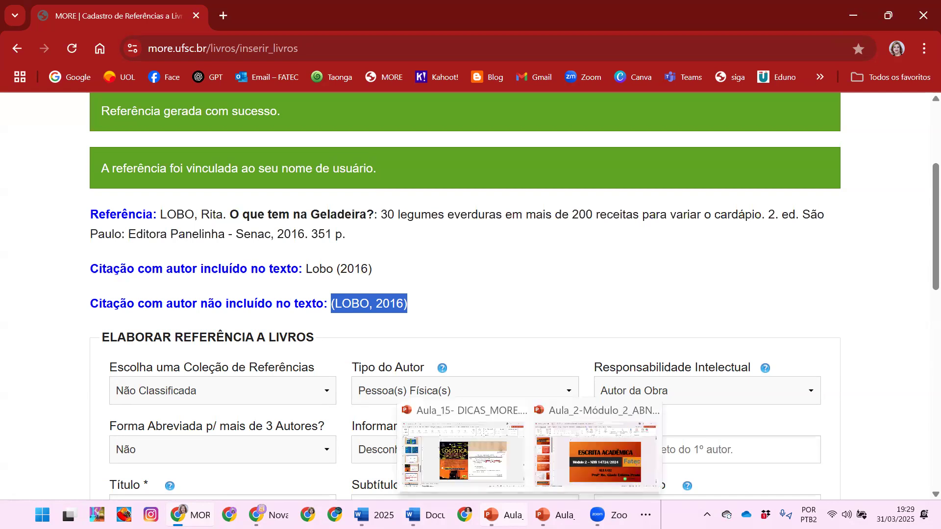
{"action": "left_click", "coordinate": [499, 468]}
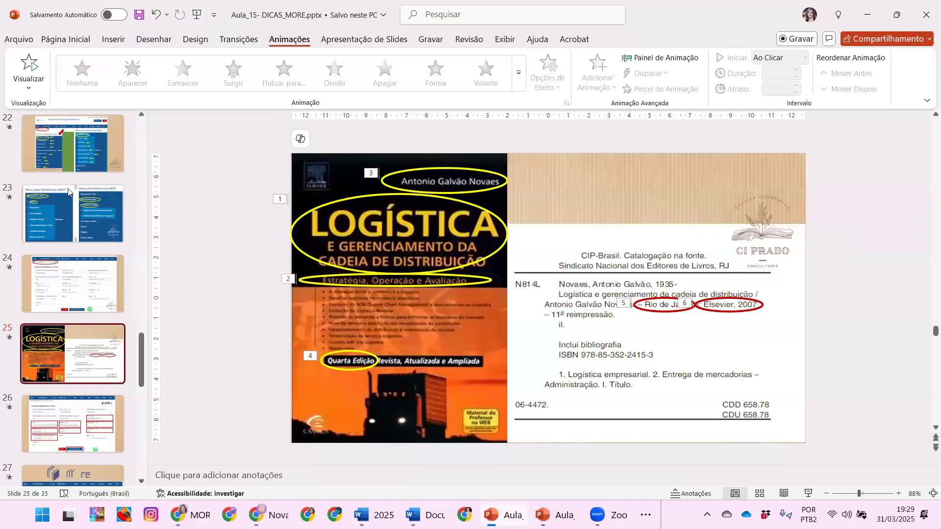
{"action": "left_click", "coordinate": [91, 311]}
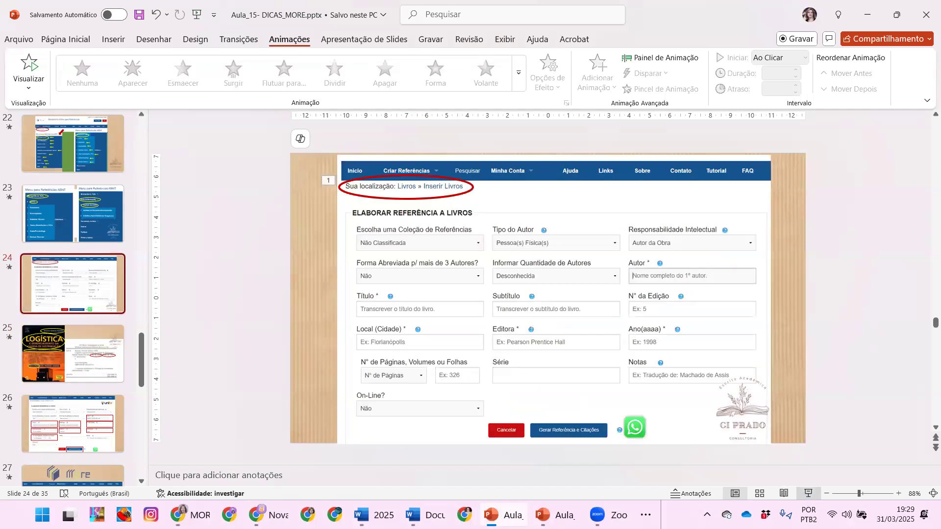
{"action": "left_click", "coordinate": [808, 493]}
{"action": "key", "text": "Right"}
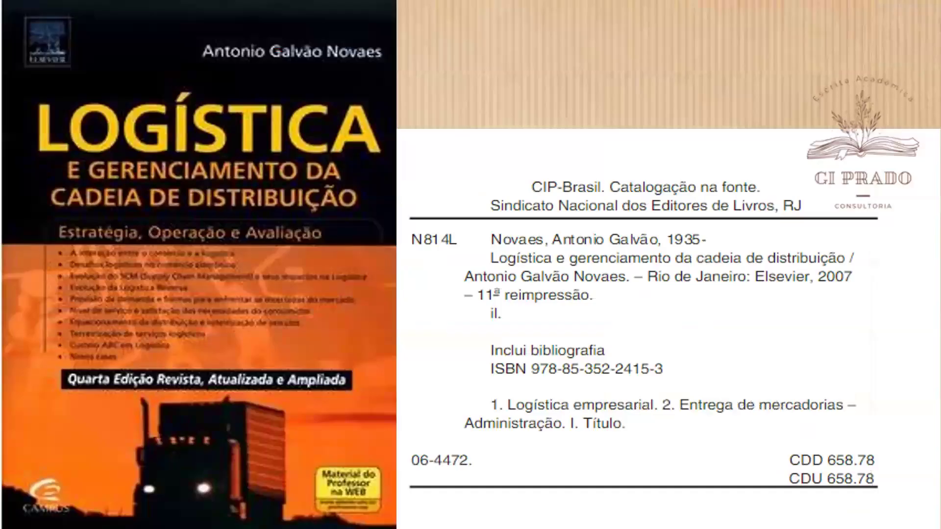
{"action": "key", "text": "Left"}
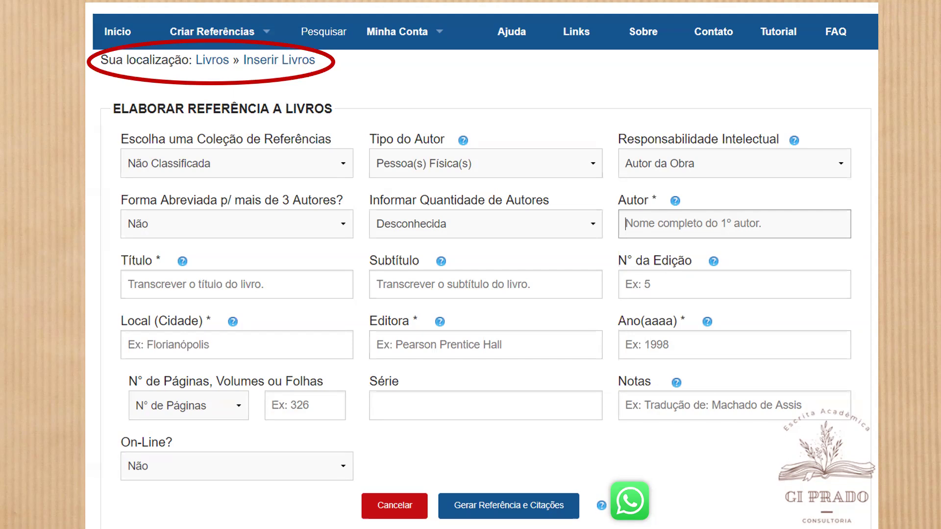
{"action": "key", "text": "Right"}
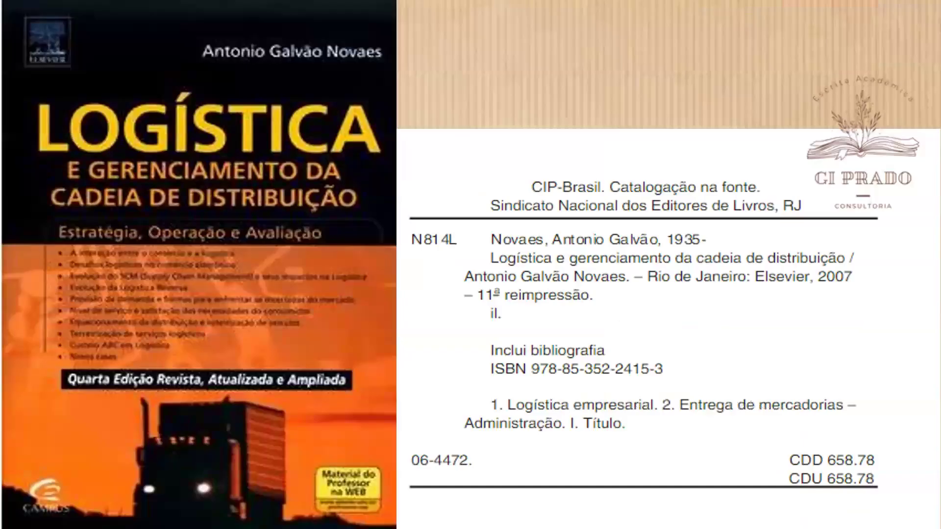